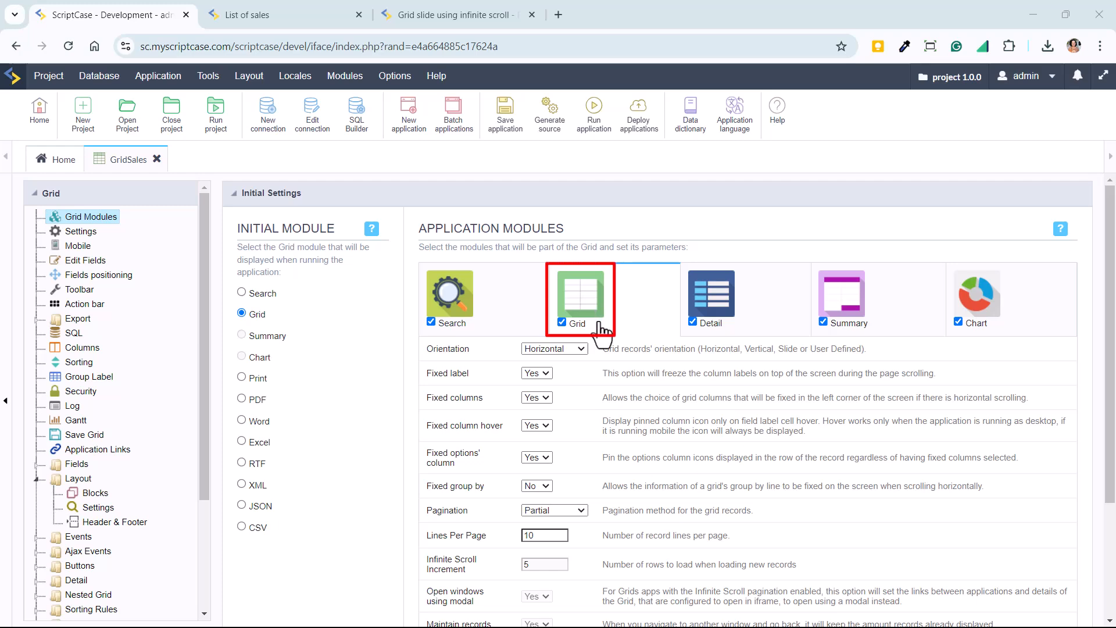
# - Run the GridSales application and examine the horizontal sales list and its paging
pyautogui.click(593, 113)
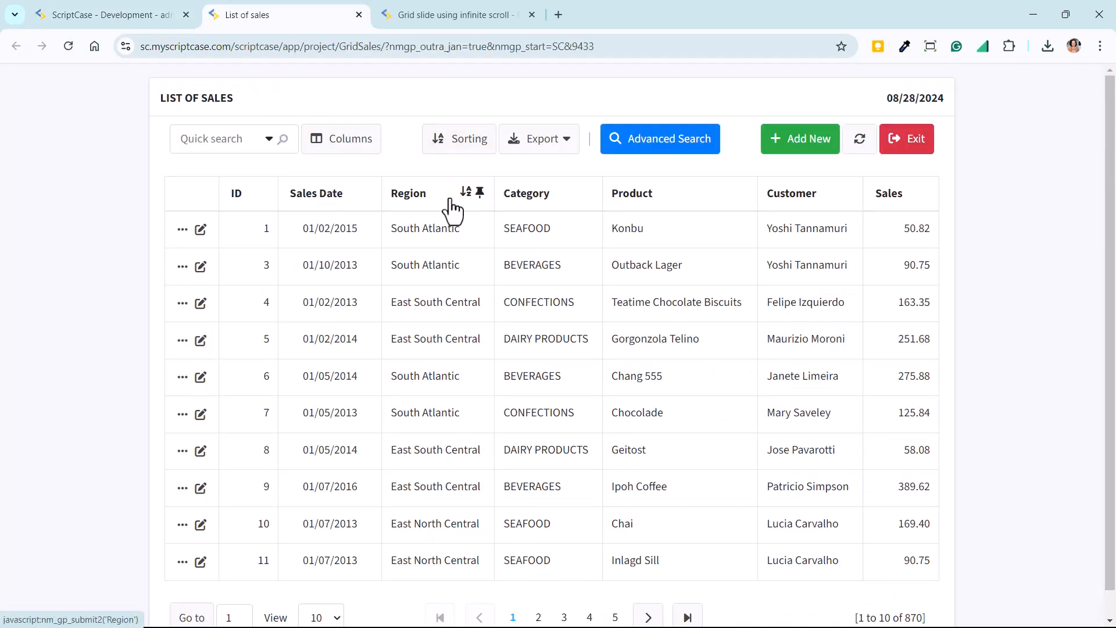
pyautogui.scroll(-1, 451, 201)
pyautogui.scroll(1, 173, 118)
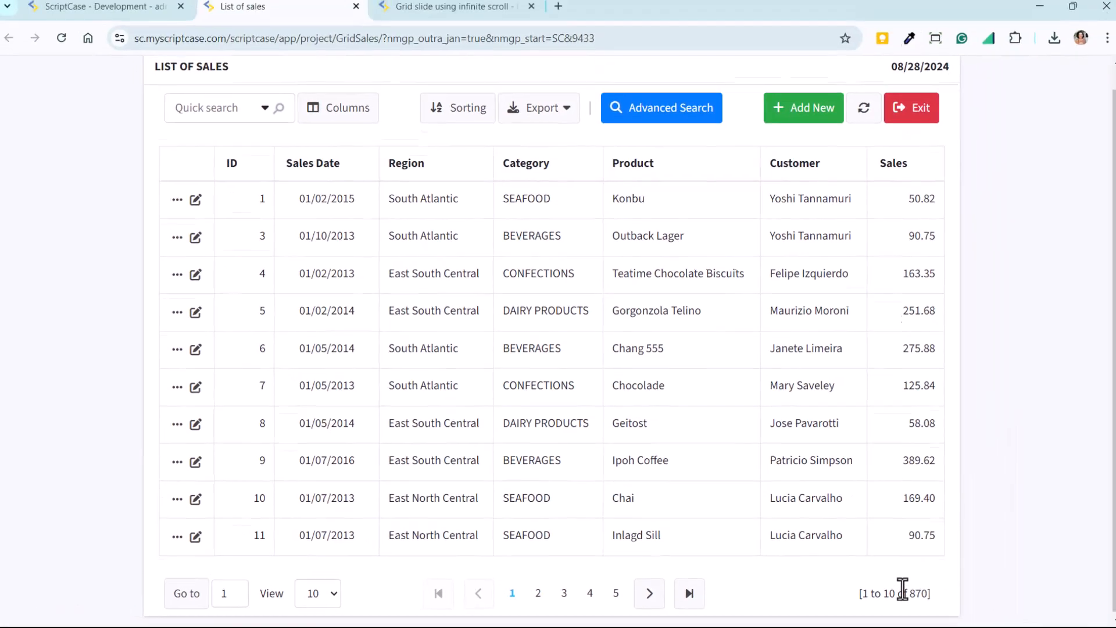
pyautogui.scroll(-1, 898, 588)
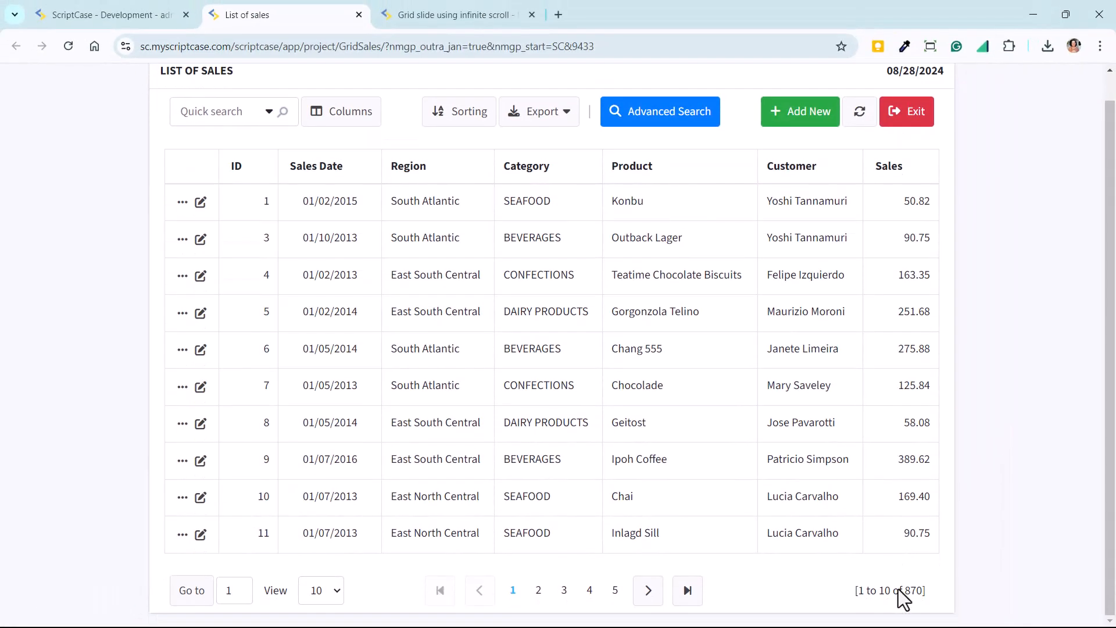
pyautogui.scroll(1, 898, 588)
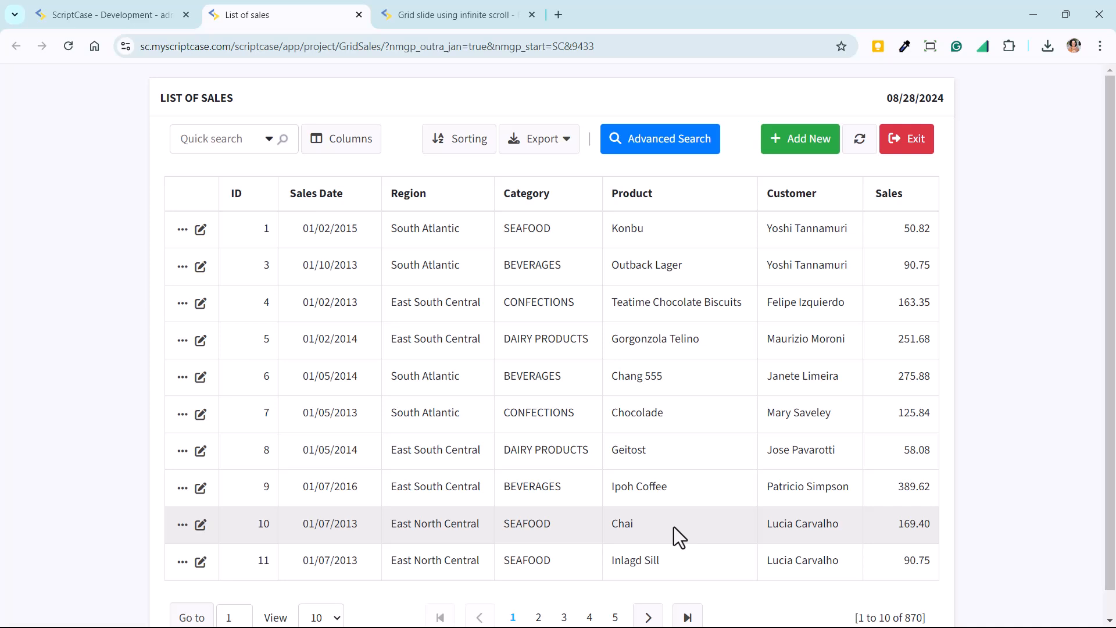
# - Change the grid's orientation to Vertical in the grid module settings
pyautogui.click(142, 11)
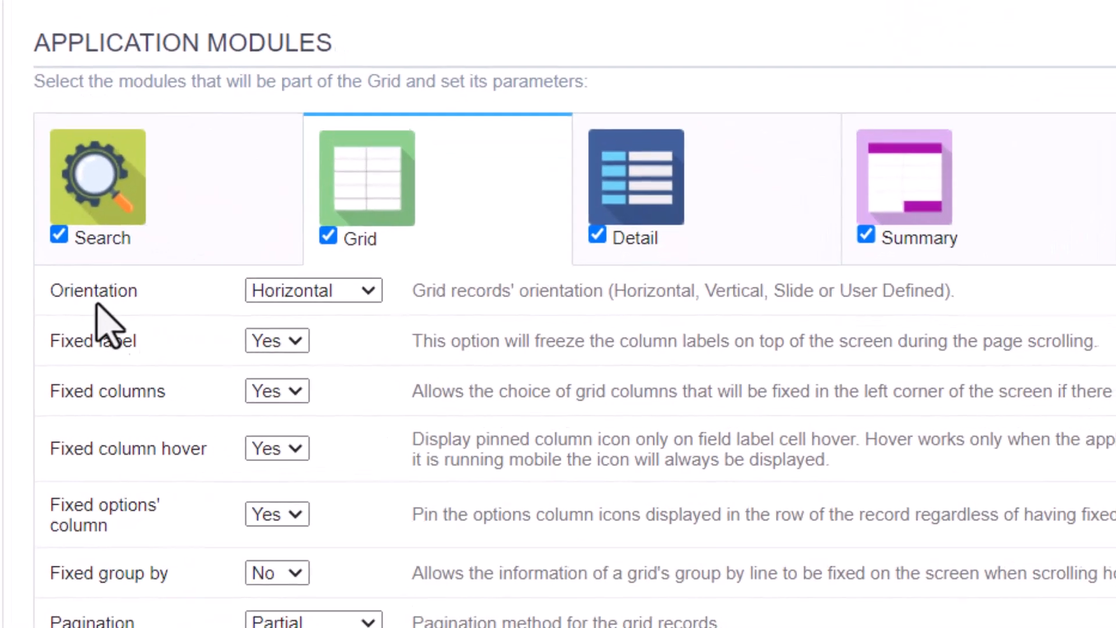
pyautogui.moveTo(59, 287); pyautogui.dragTo(157, 305)
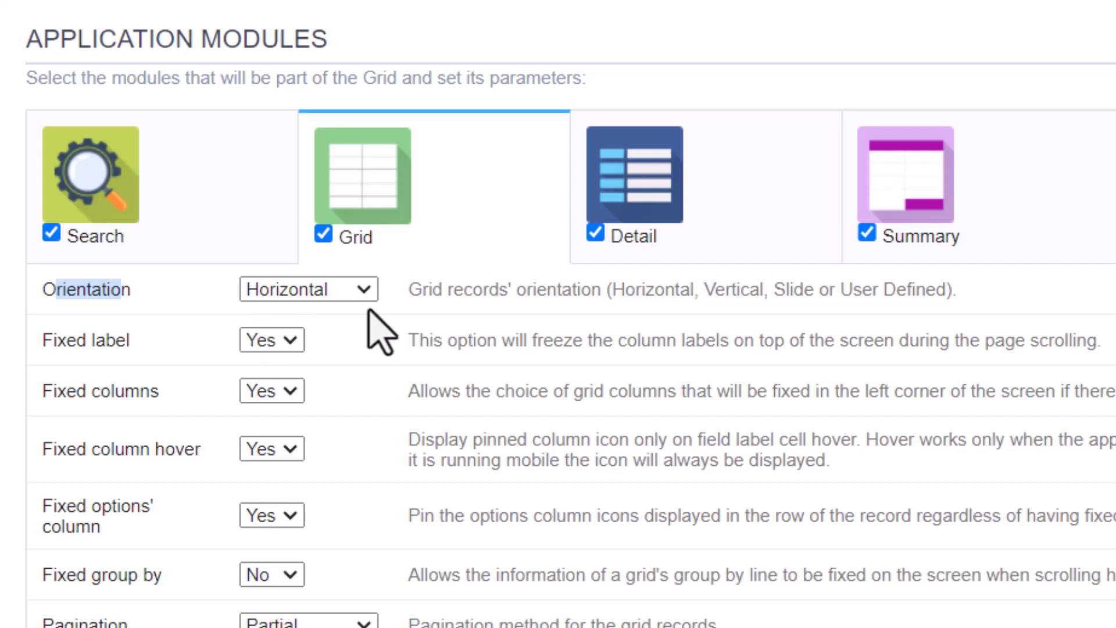
pyautogui.click(347, 293)
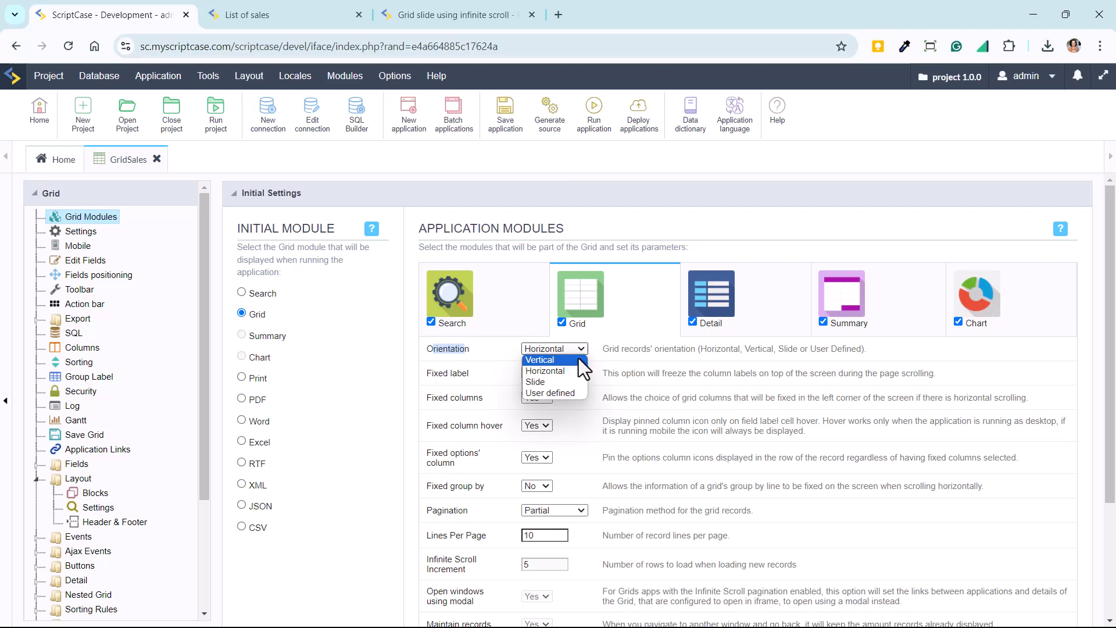
pyautogui.click(578, 358)
pyautogui.click(685, 409)
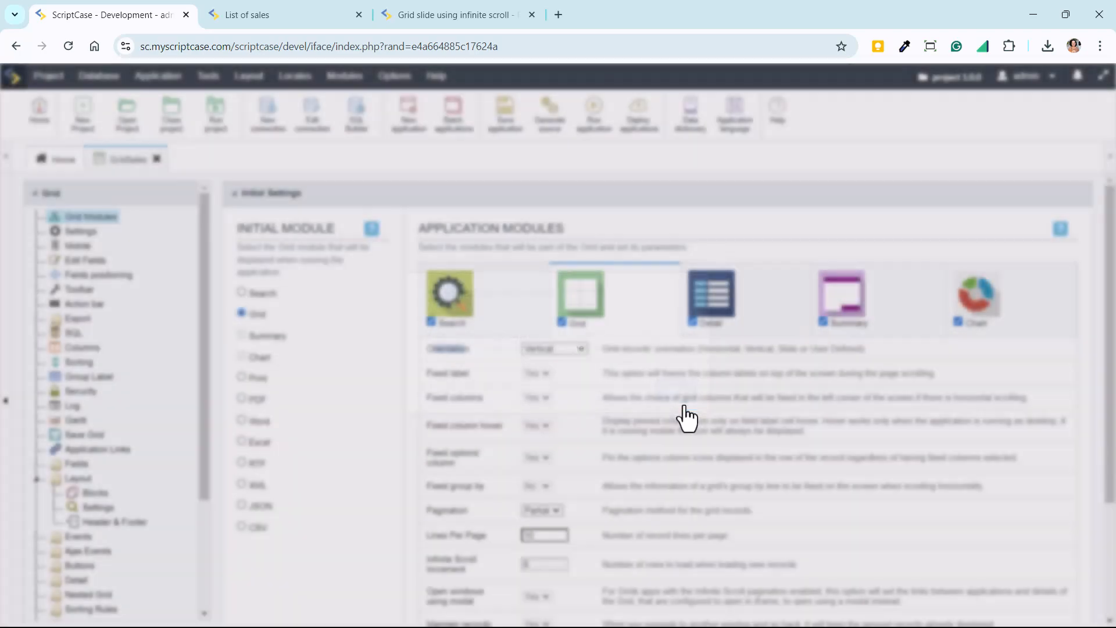
# - Run the application and examine how the vertical grid lays out the sales records
pyautogui.click(594, 125)
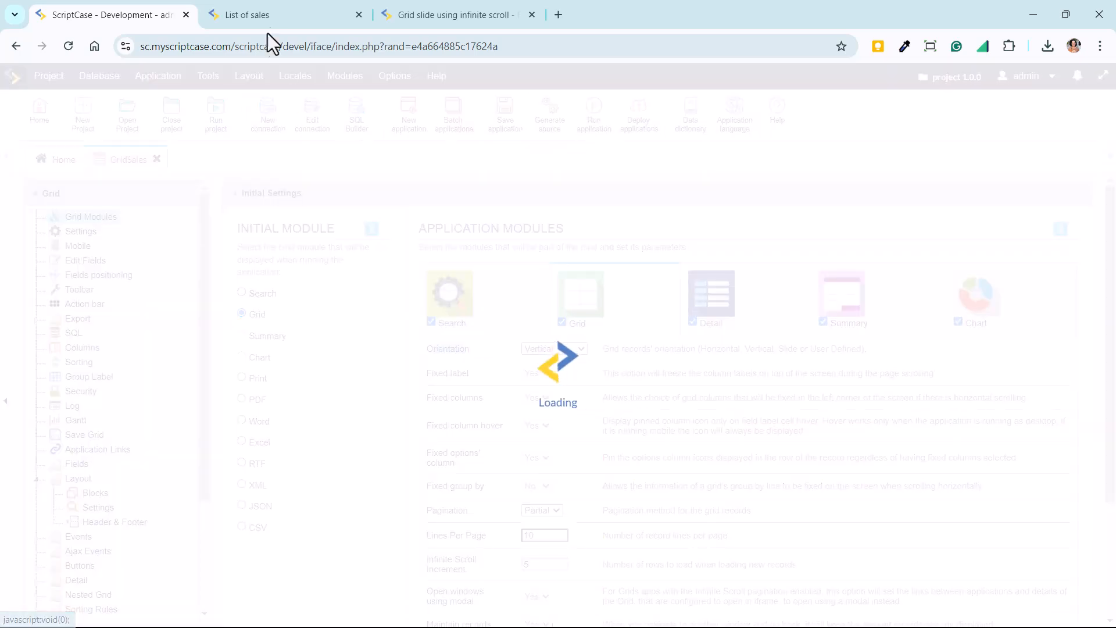
pyautogui.click(270, 12)
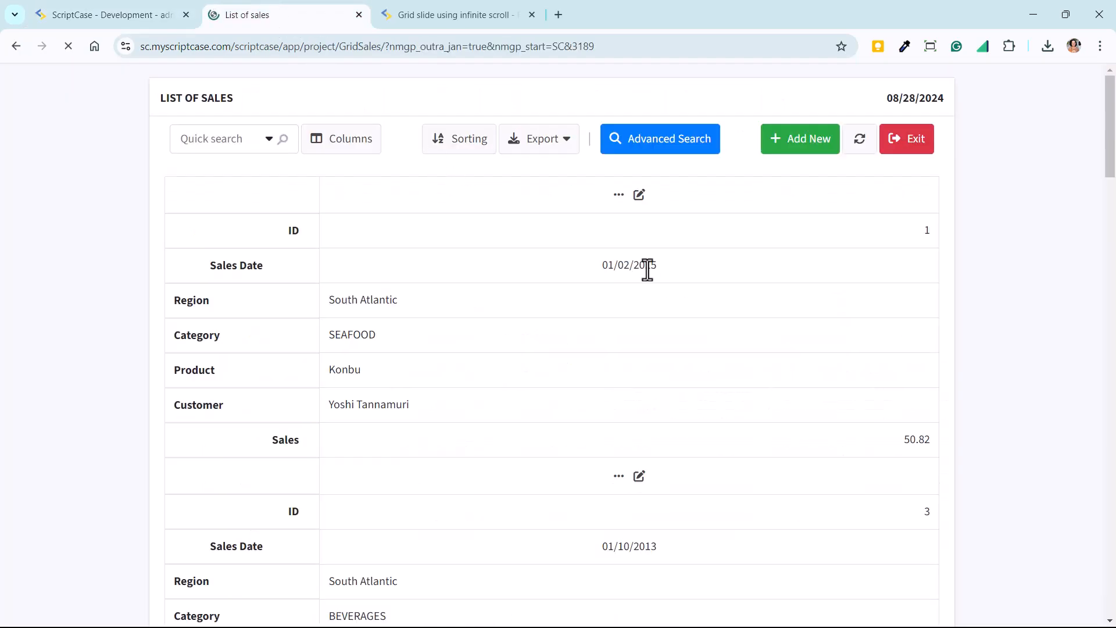
pyautogui.scroll(-2, 665, 291)
pyautogui.scroll(-2, 661, 291)
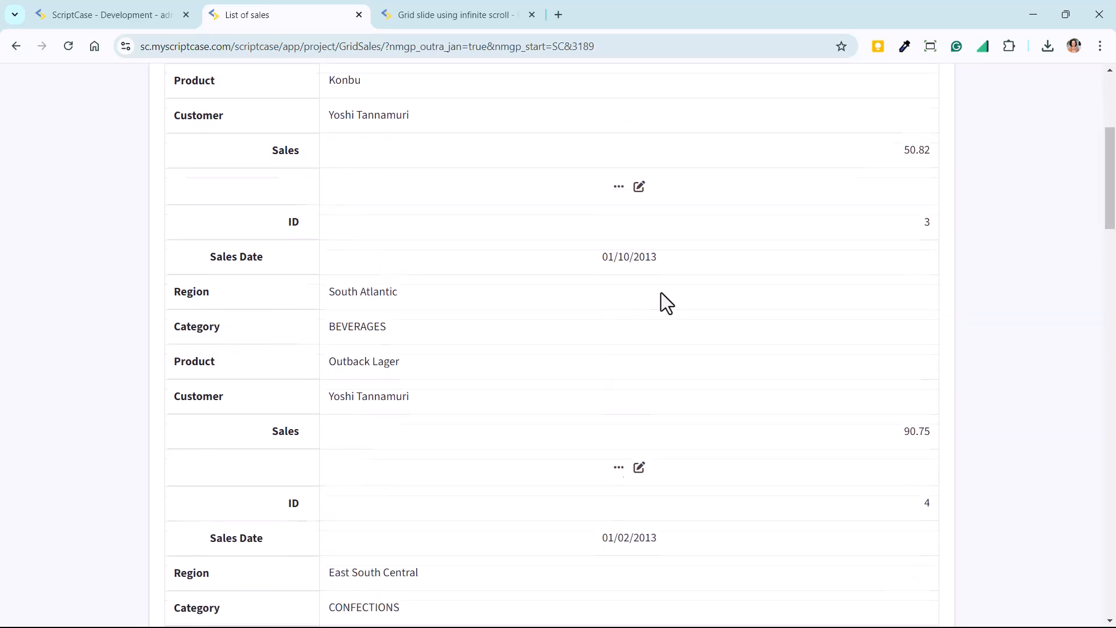
pyautogui.scroll(5, 661, 292)
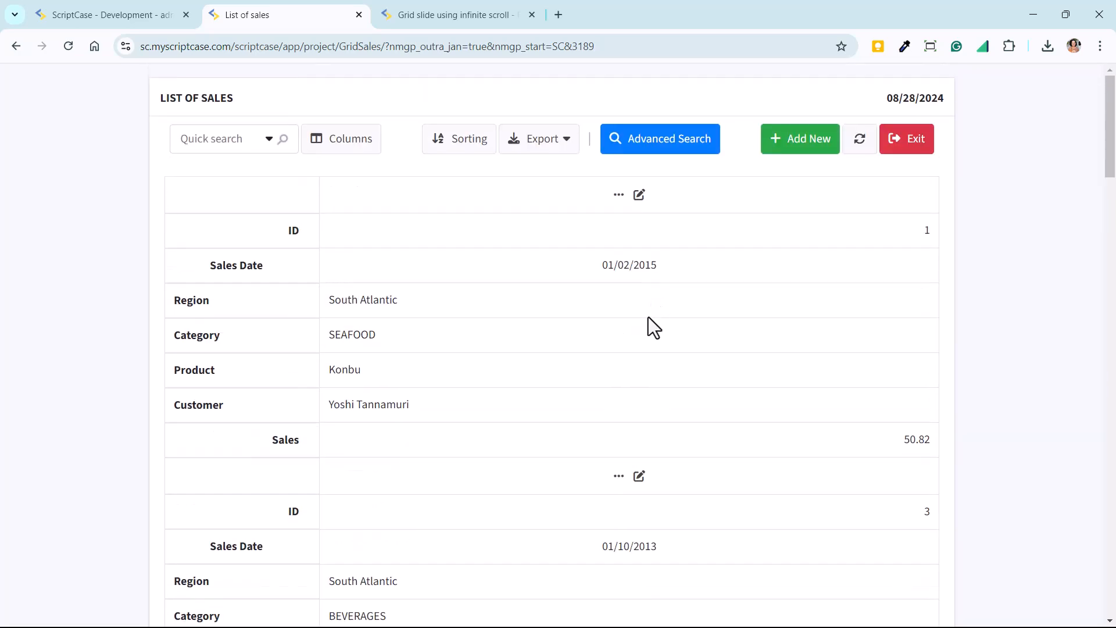
# - Set the grid's lines per page to 1 and run the application
pyautogui.click(110, 17)
pyautogui.scroll(-1, 664, 415)
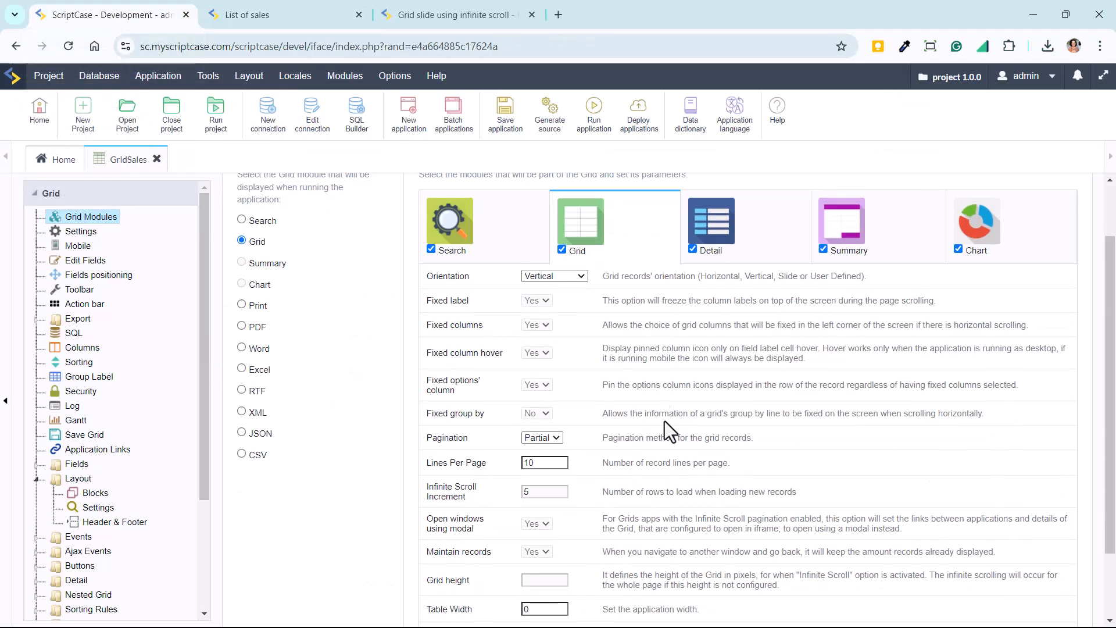
pyautogui.doubleClick(531, 465)
pyautogui.write('1')
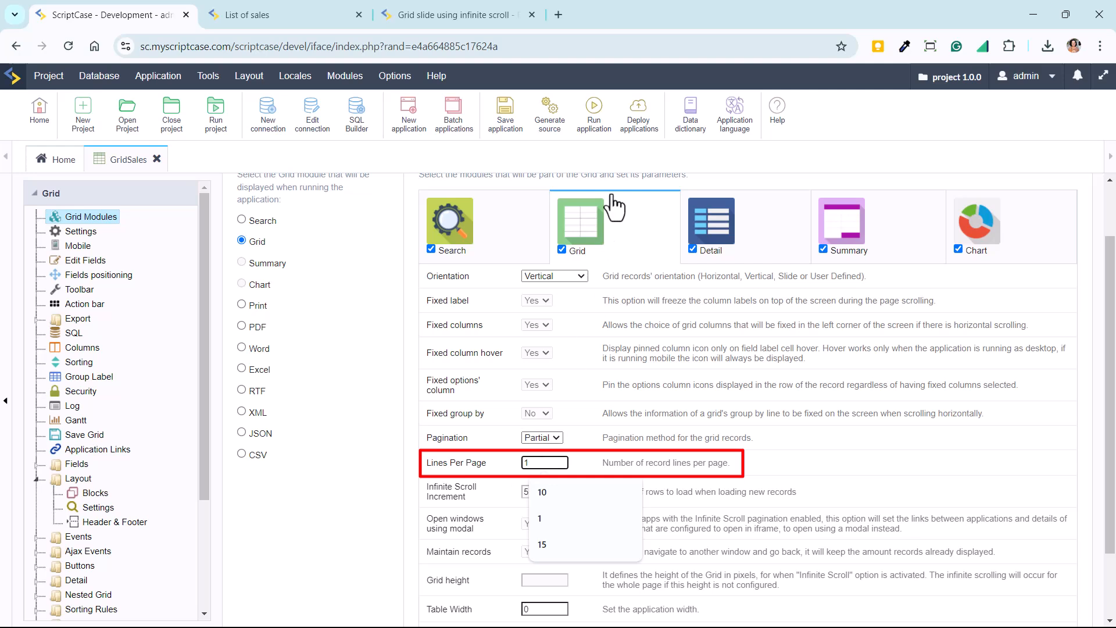
pyautogui.click(605, 236)
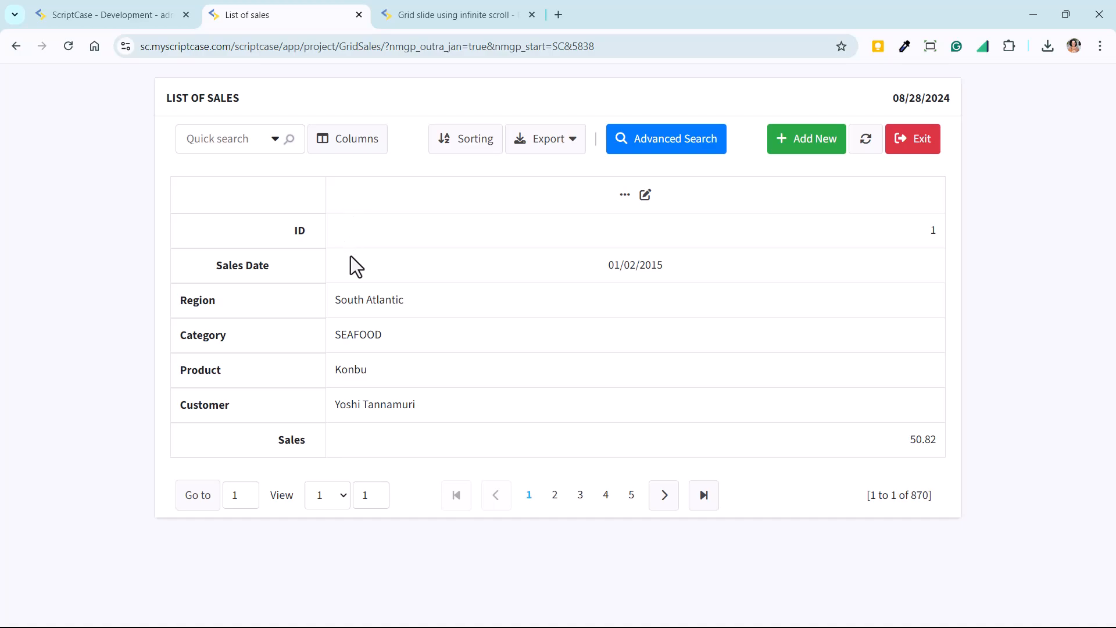
# - Set the ID field's text alignment to Left in its display settings and run the application
pyautogui.click(138, 15)
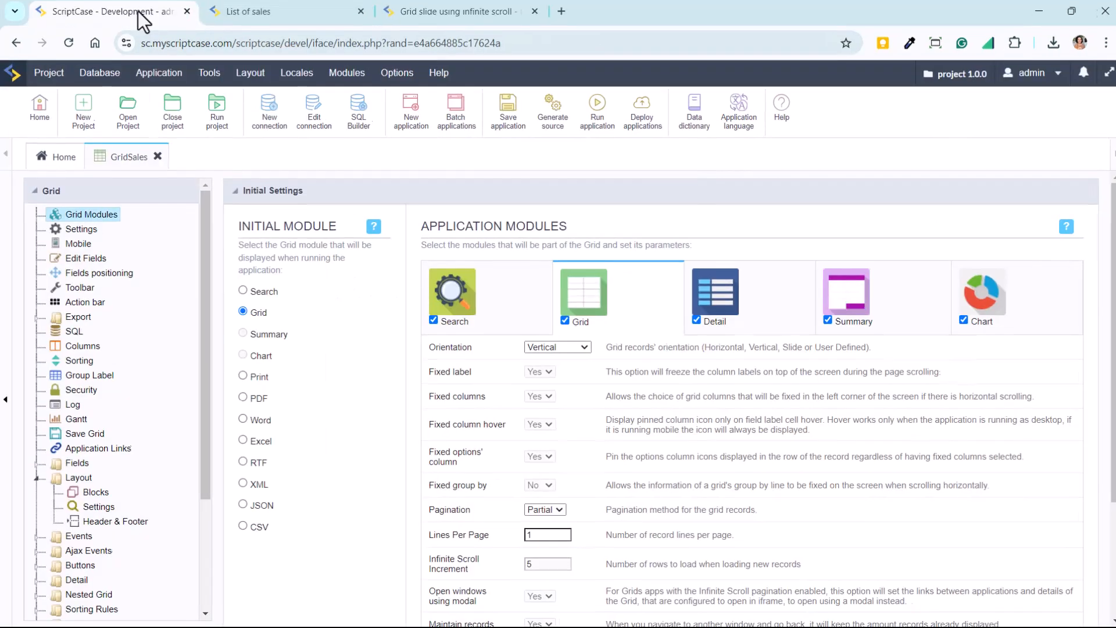
pyautogui.scroll(-1, 239, 349)
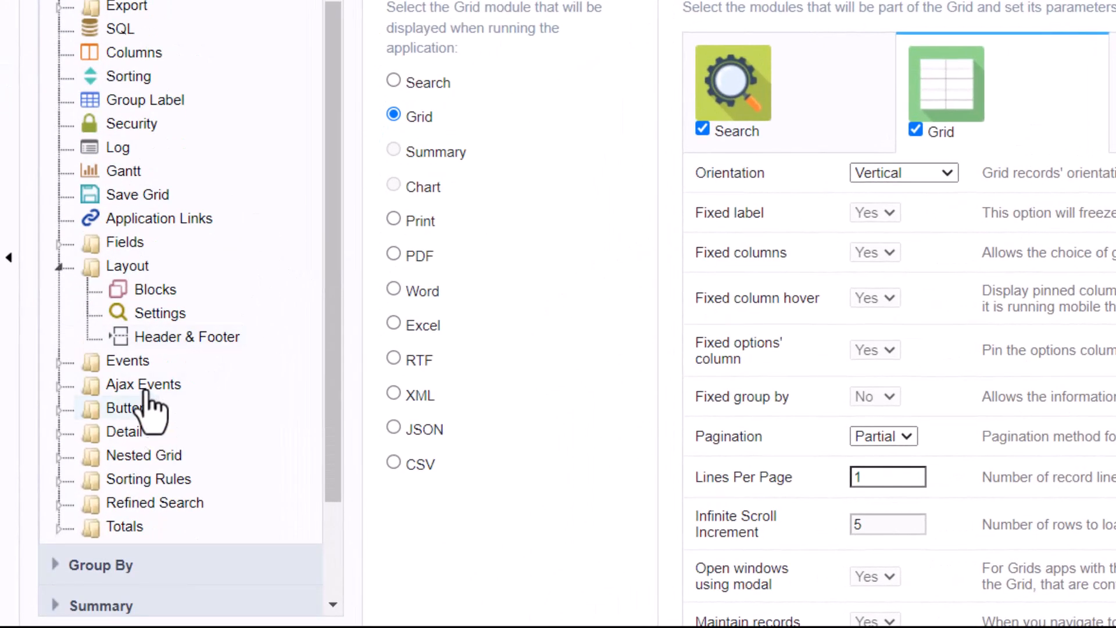
pyautogui.click(117, 243)
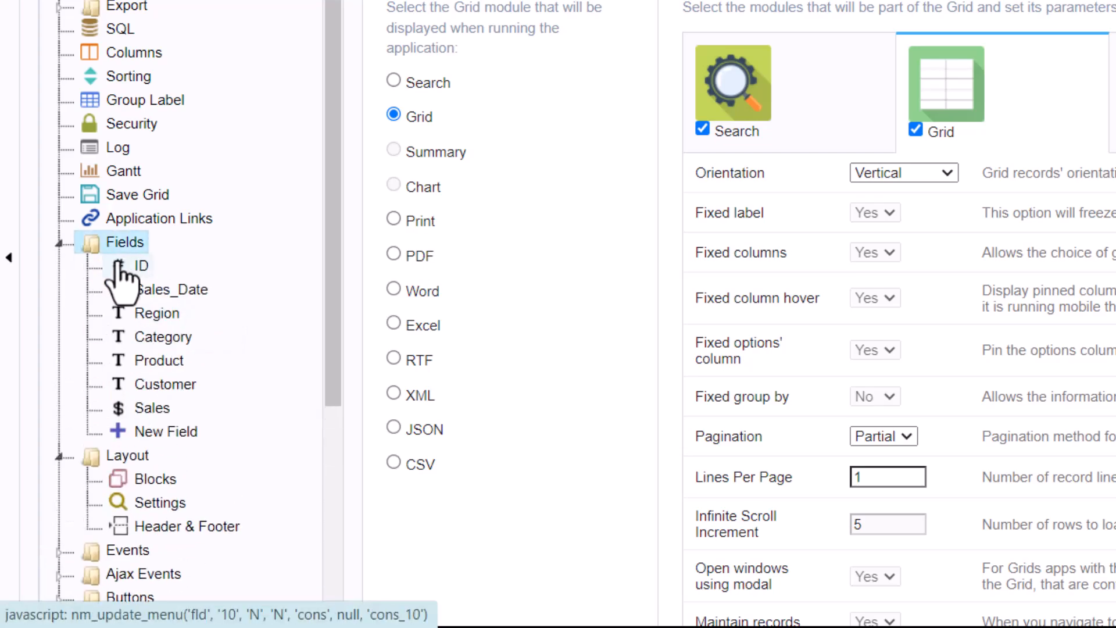
pyautogui.click(115, 315)
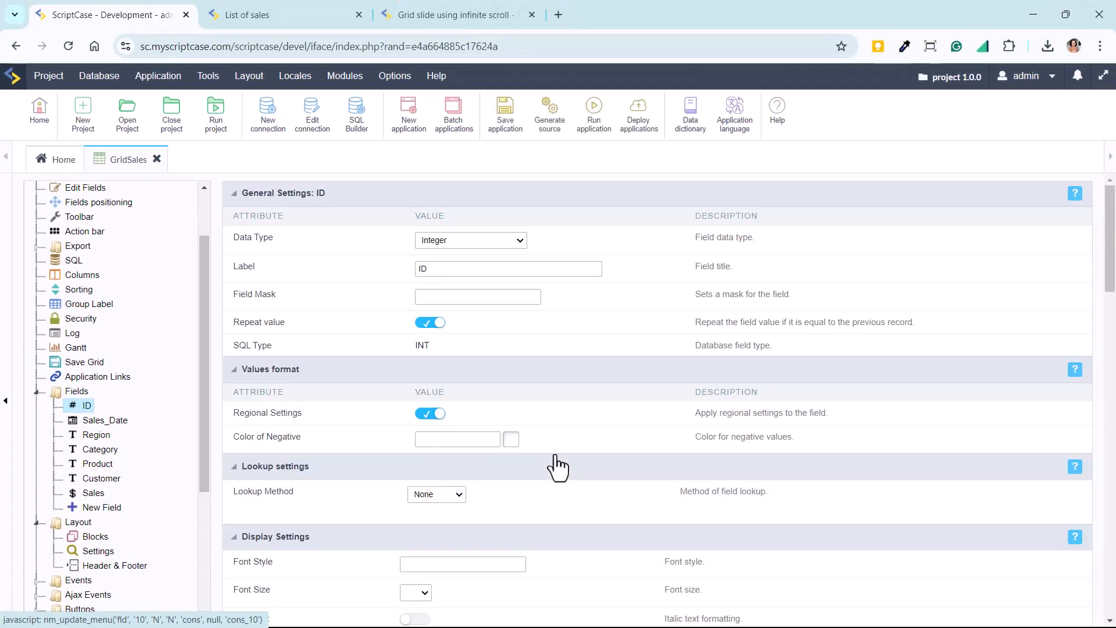
pyautogui.scroll(-15, 560, 452)
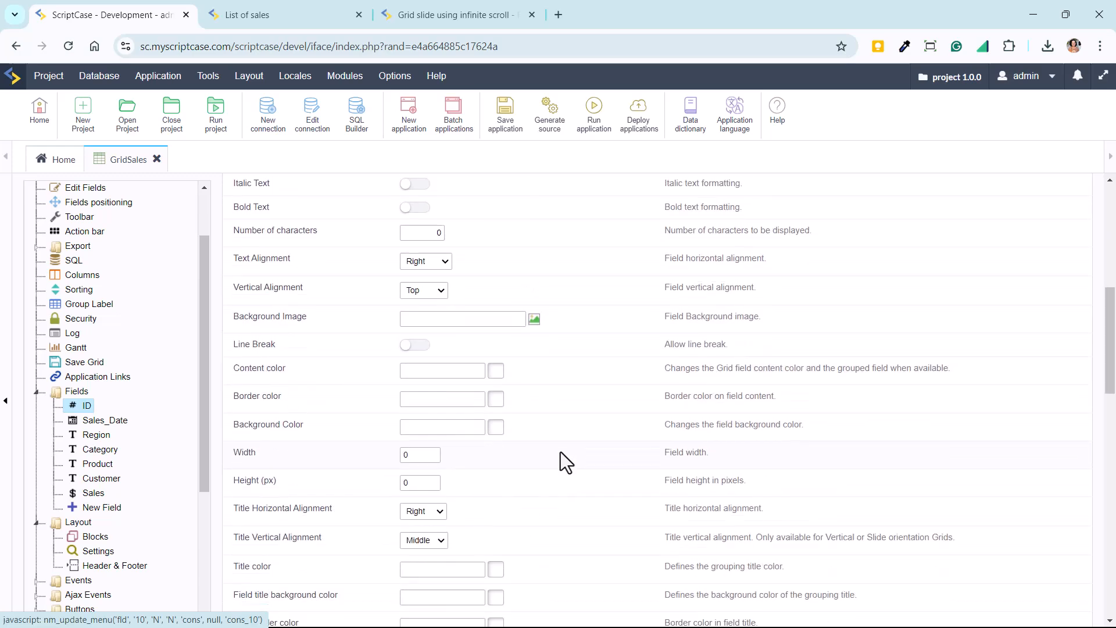
pyautogui.scroll(-3, 560, 452)
pyautogui.scroll(3, 560, 452)
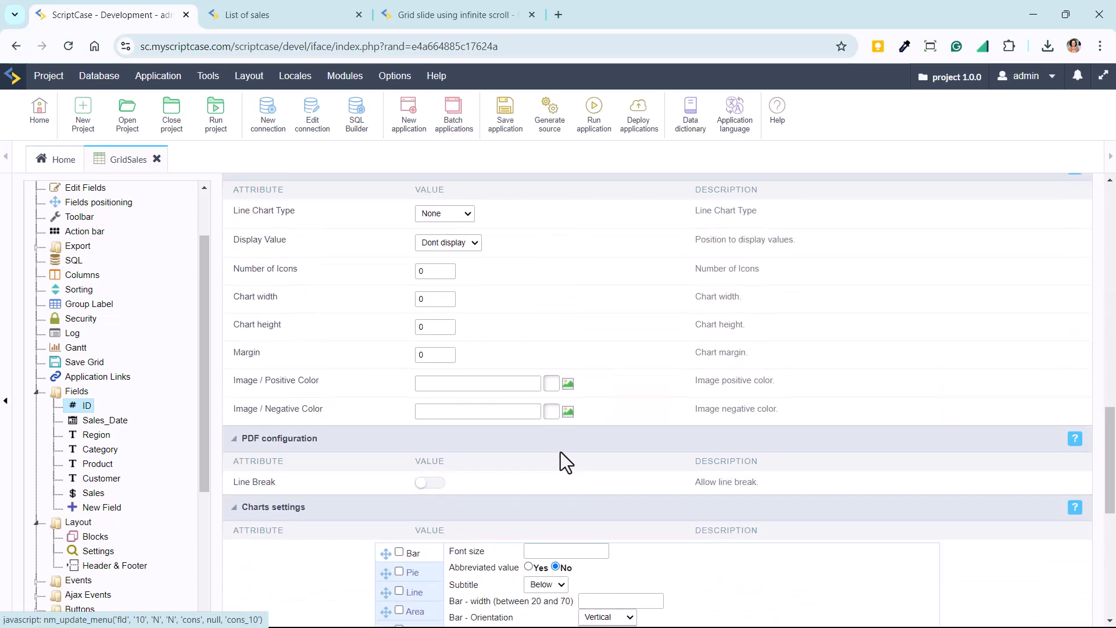
pyautogui.scroll(-7, 560, 452)
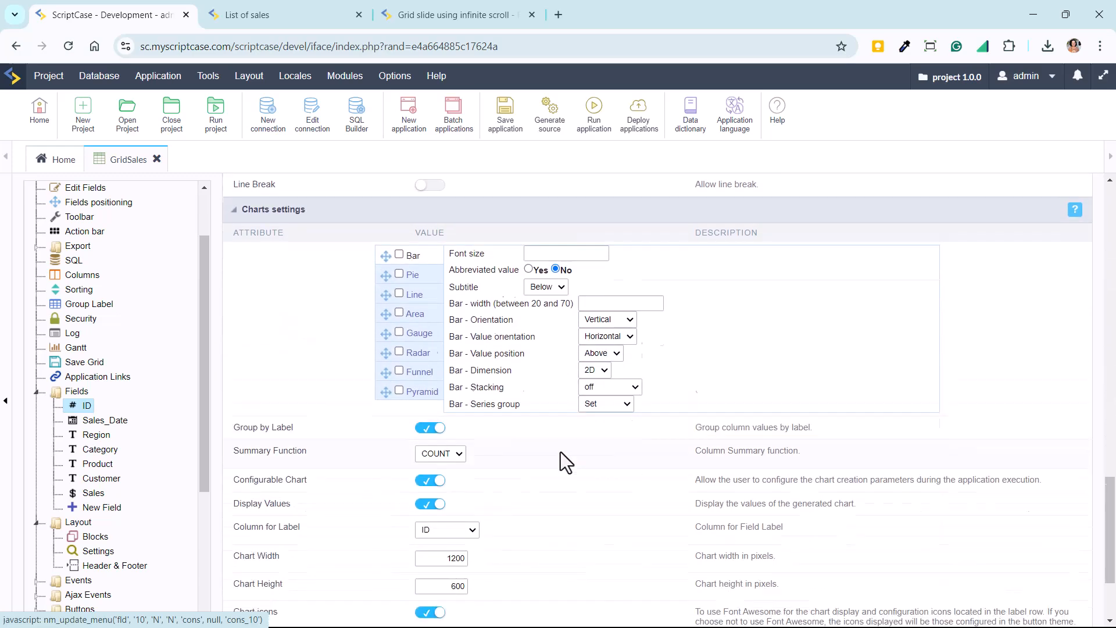
pyautogui.scroll(20, 560, 452)
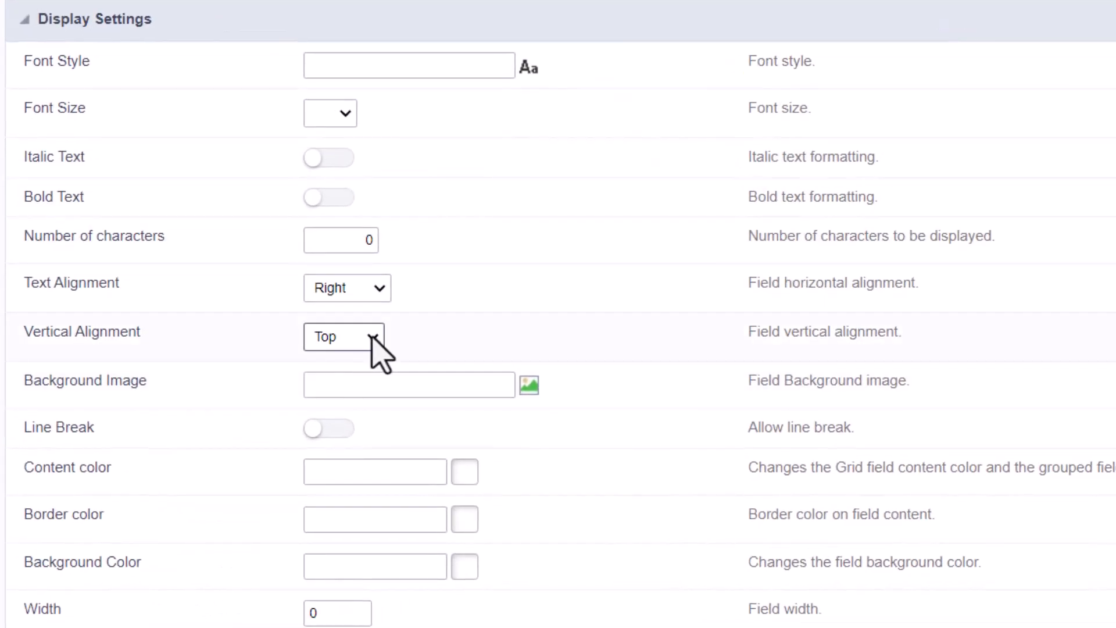
pyautogui.click(378, 288)
pyautogui.click(365, 328)
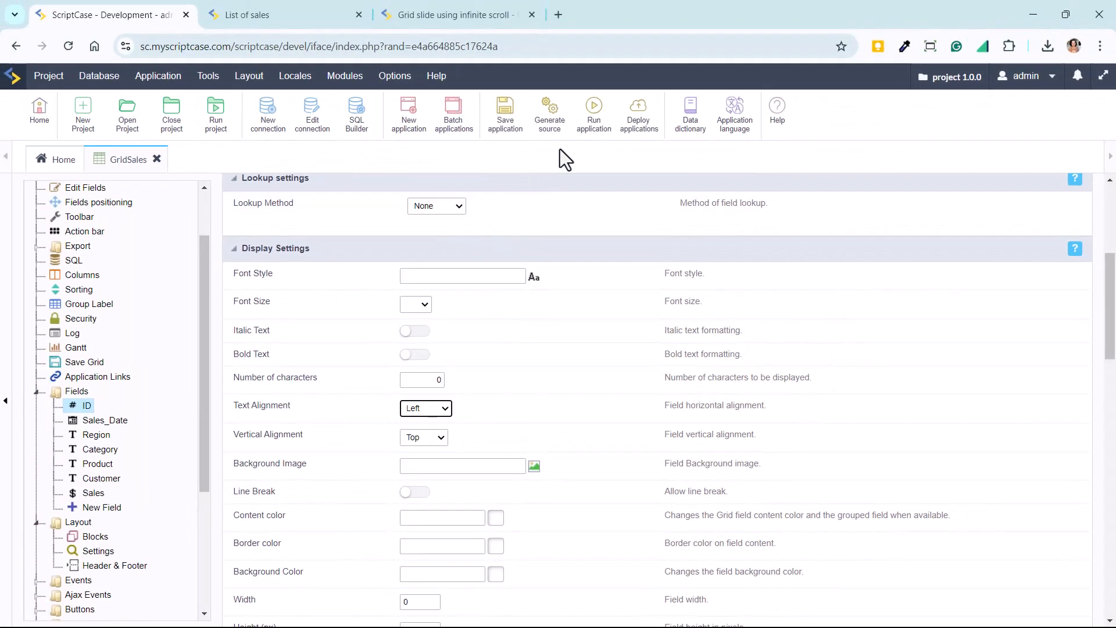
pyautogui.click(587, 125)
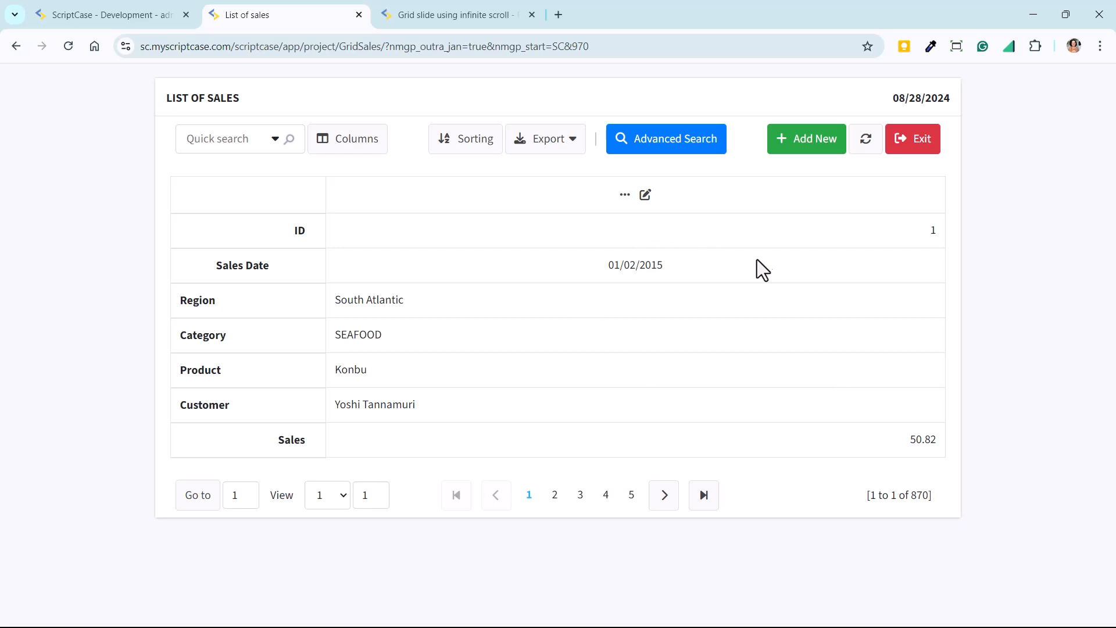
# - Set the grid's orientation to Slide in Grid Modules and view the running sales list
pyautogui.click(88, 12)
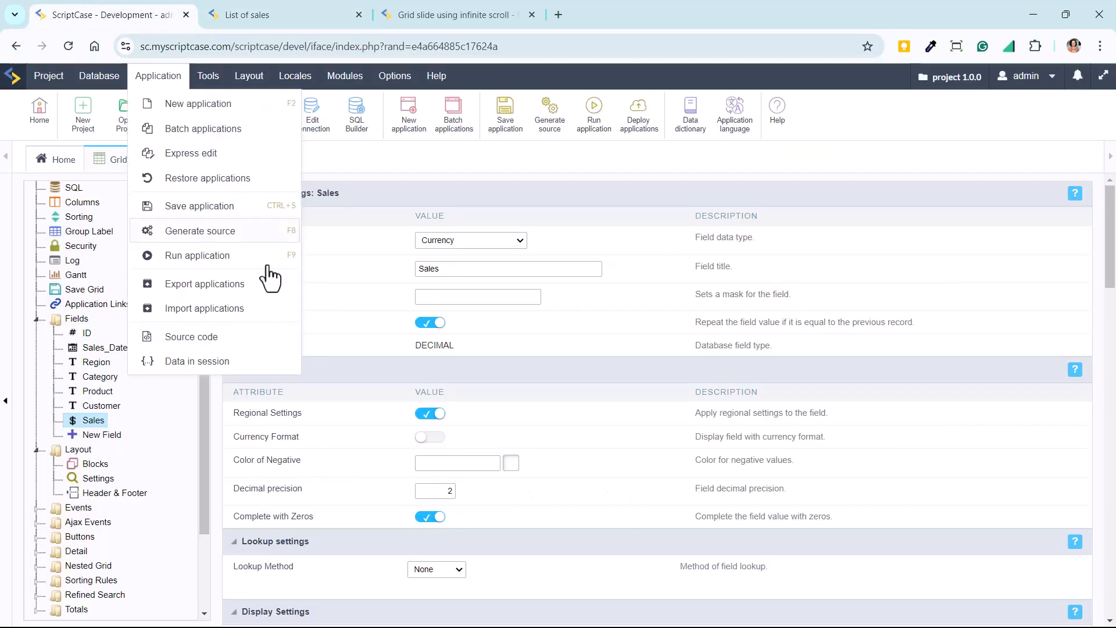
pyautogui.scroll(3, 103, 248)
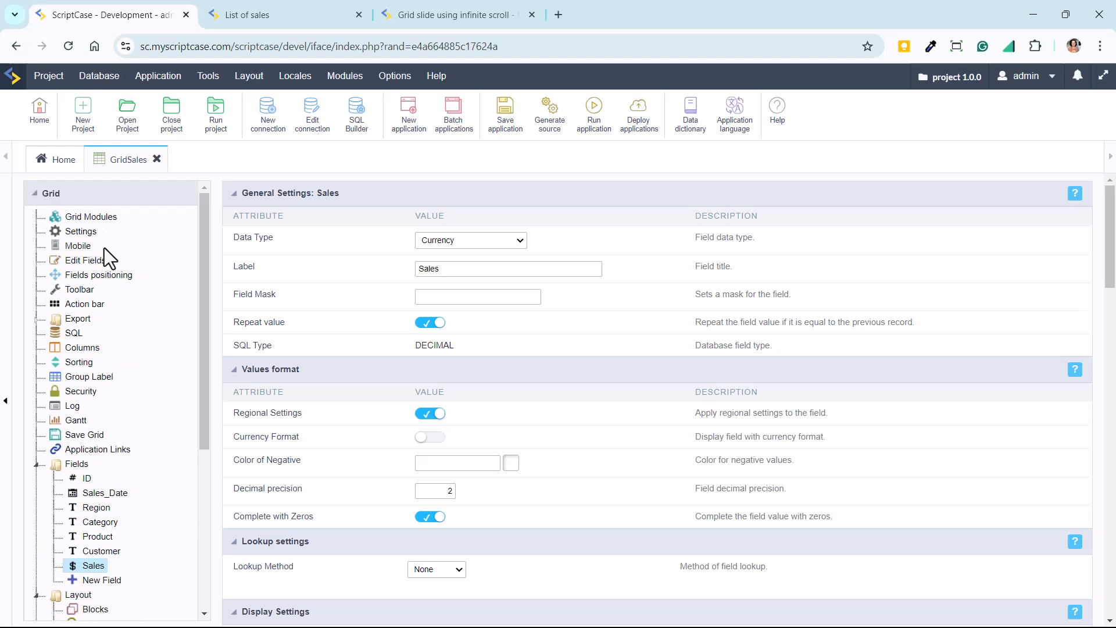
pyautogui.click(84, 217)
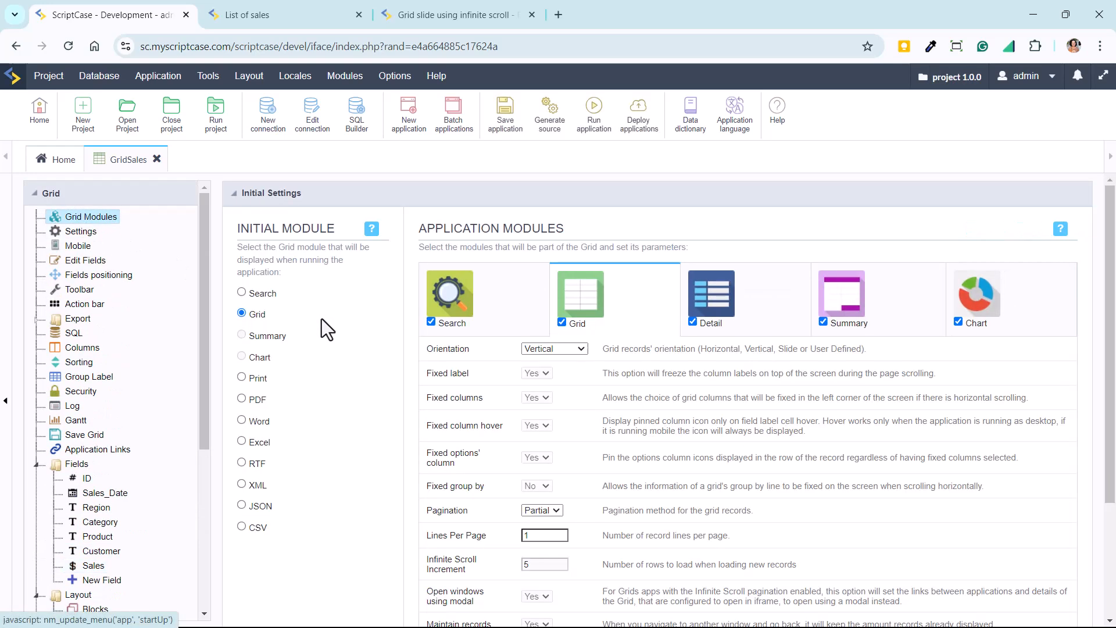
pyautogui.click(564, 350)
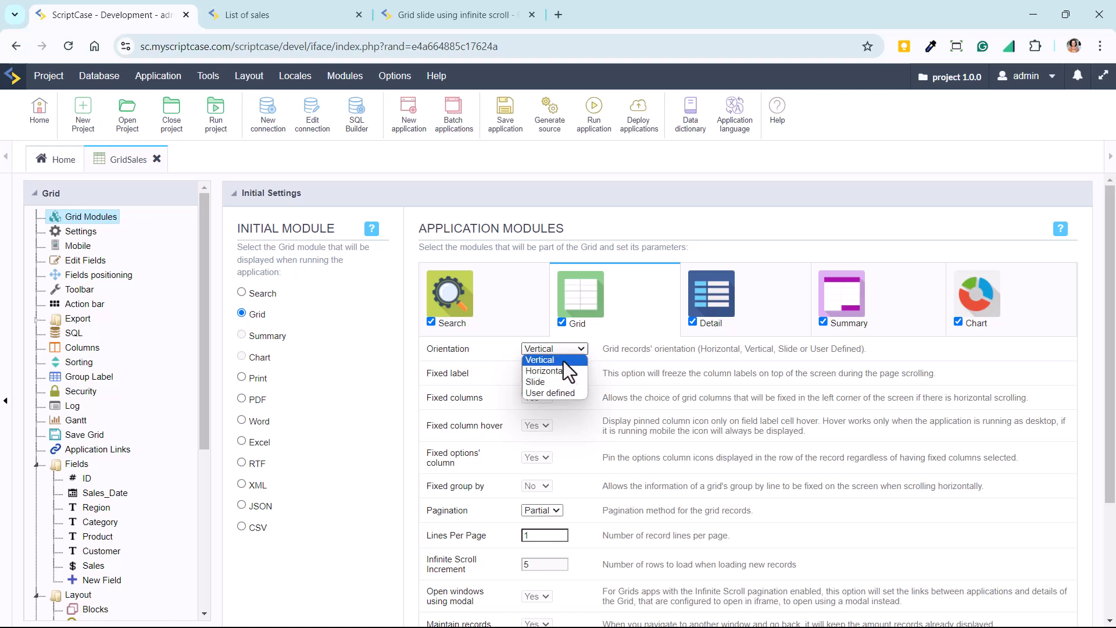
pyautogui.click(559, 387)
pyautogui.click(689, 408)
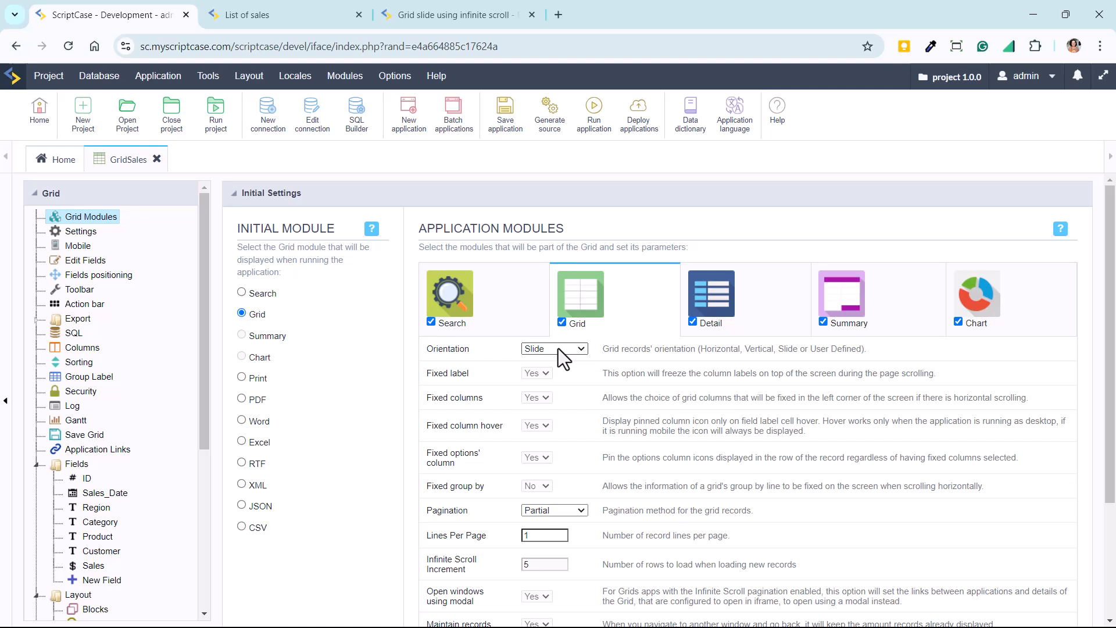
pyautogui.click(251, 15)
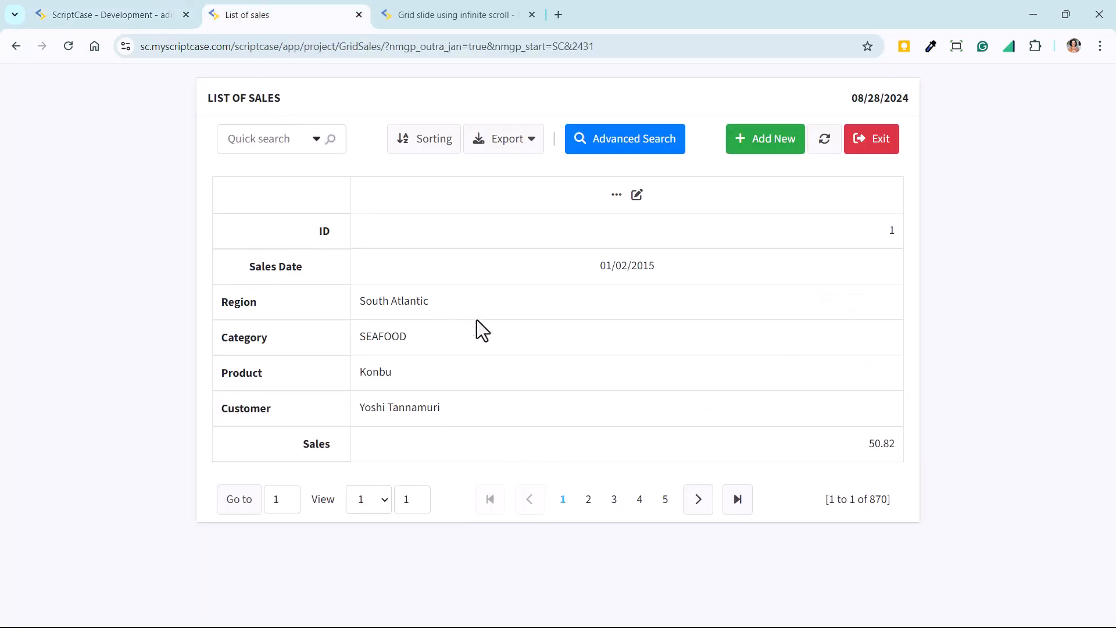
# - Open the layout's Blocks settings for the grid and collapse the Fields folder
pyautogui.click(110, 13)
pyautogui.scroll(-1, 133, 488)
pyautogui.click(89, 541)
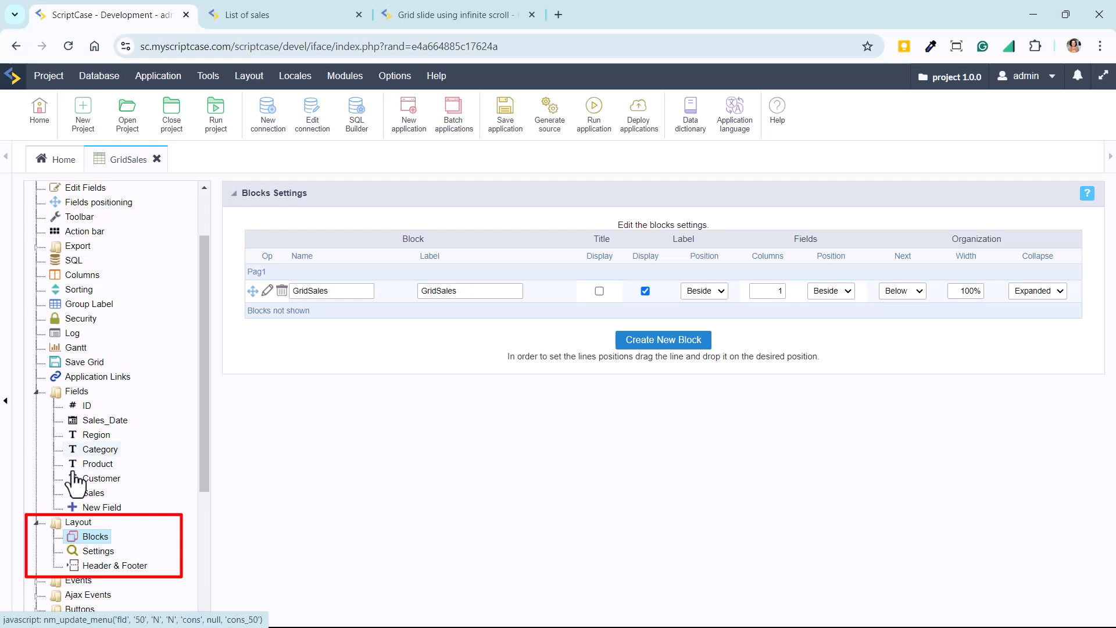
pyautogui.click(37, 392)
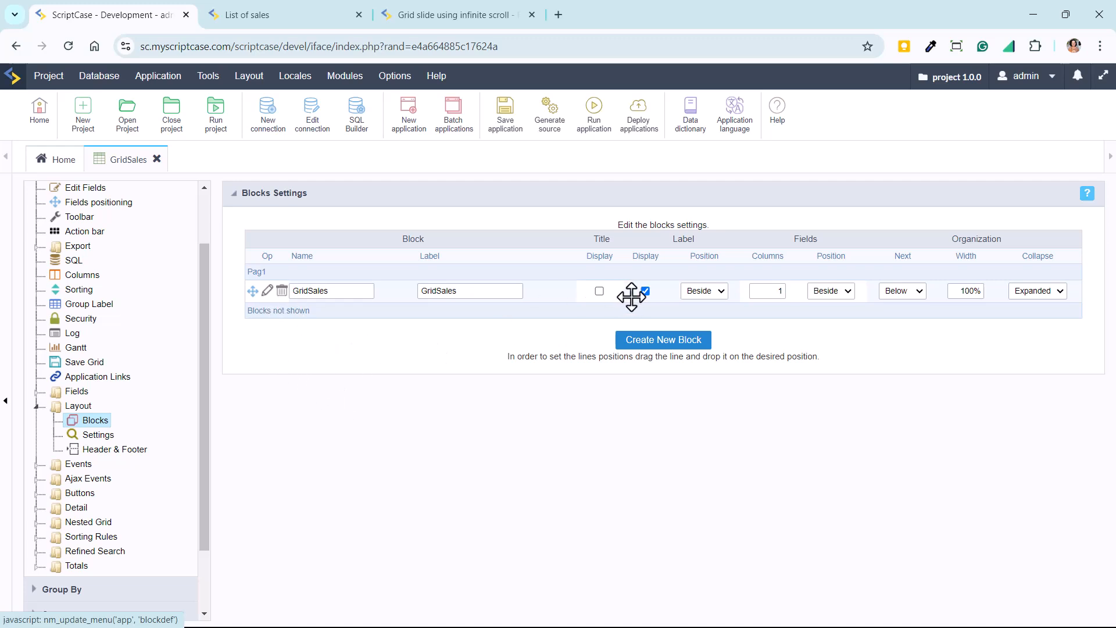
# - Set the grid's orientation to Vertical in Grid Modules, then save the change while opening the layout's Blocks settings
pyautogui.scroll(3, 111, 343)
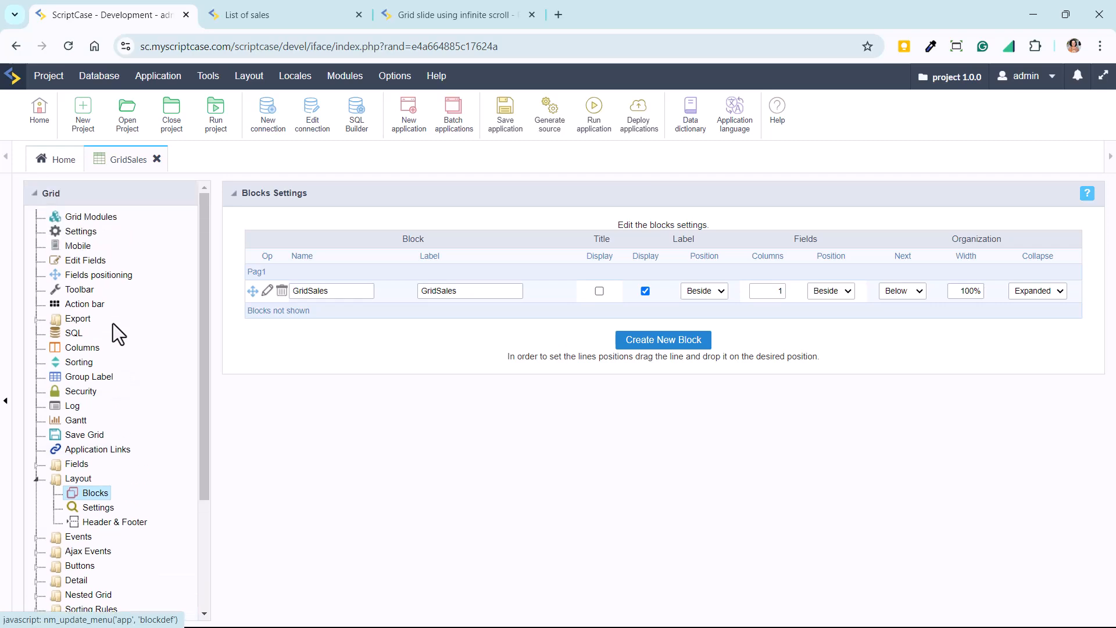
pyautogui.click(80, 221)
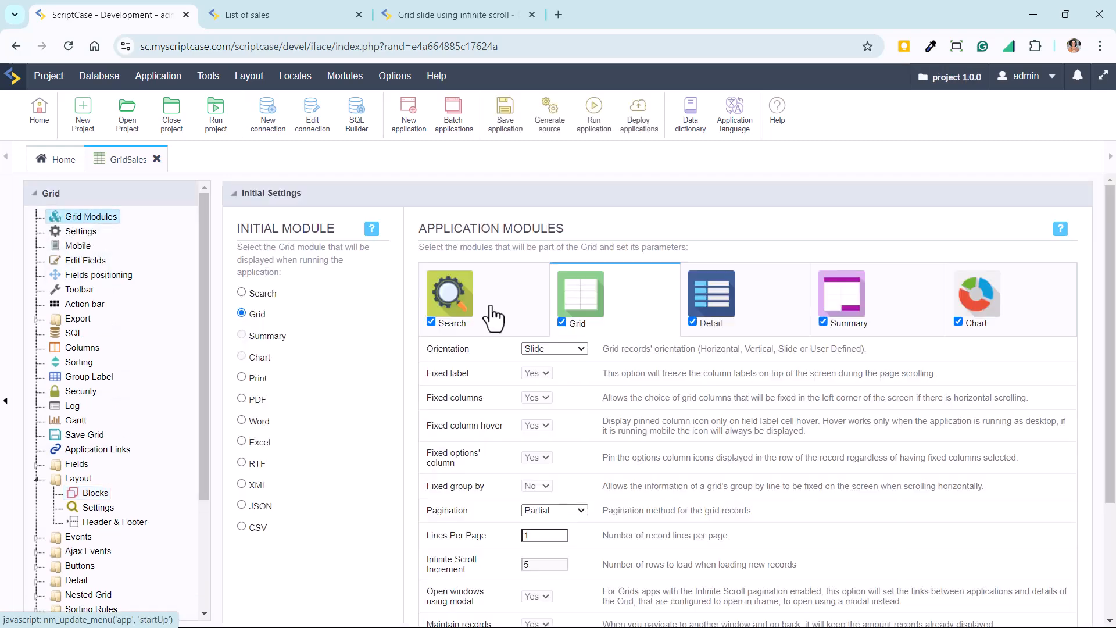
pyautogui.click(556, 349)
pyautogui.click(555, 360)
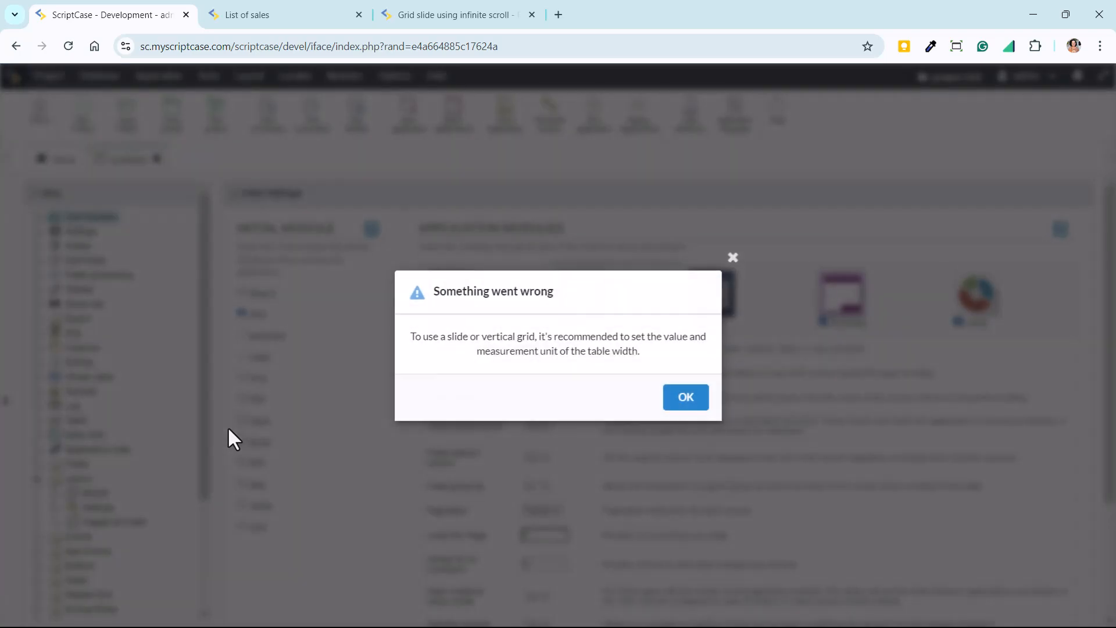
pyautogui.click(689, 397)
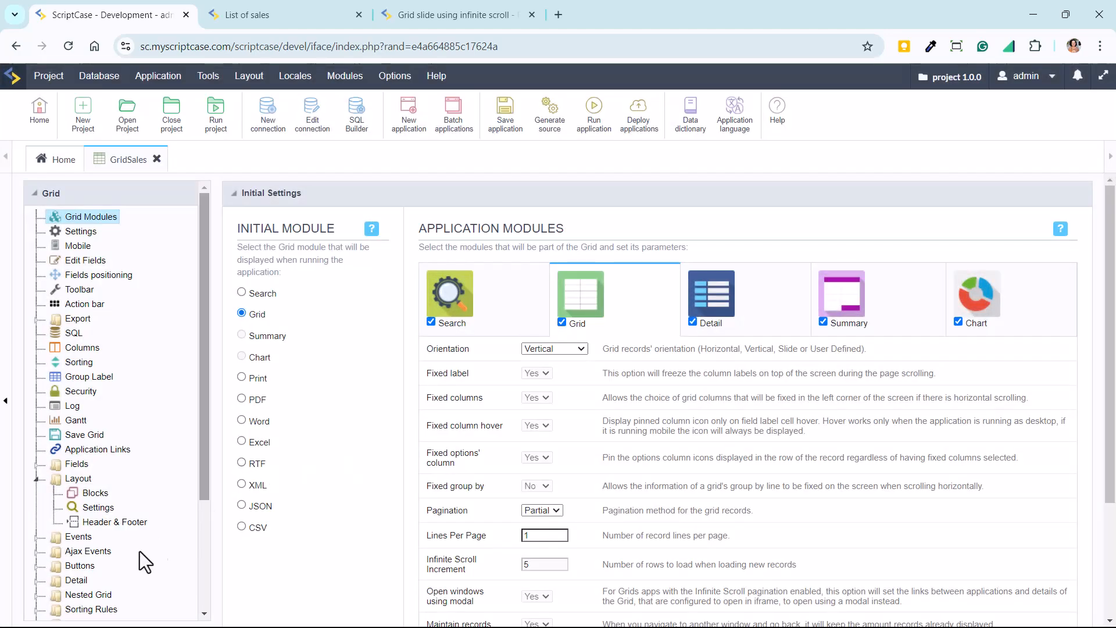
pyautogui.click(93, 493)
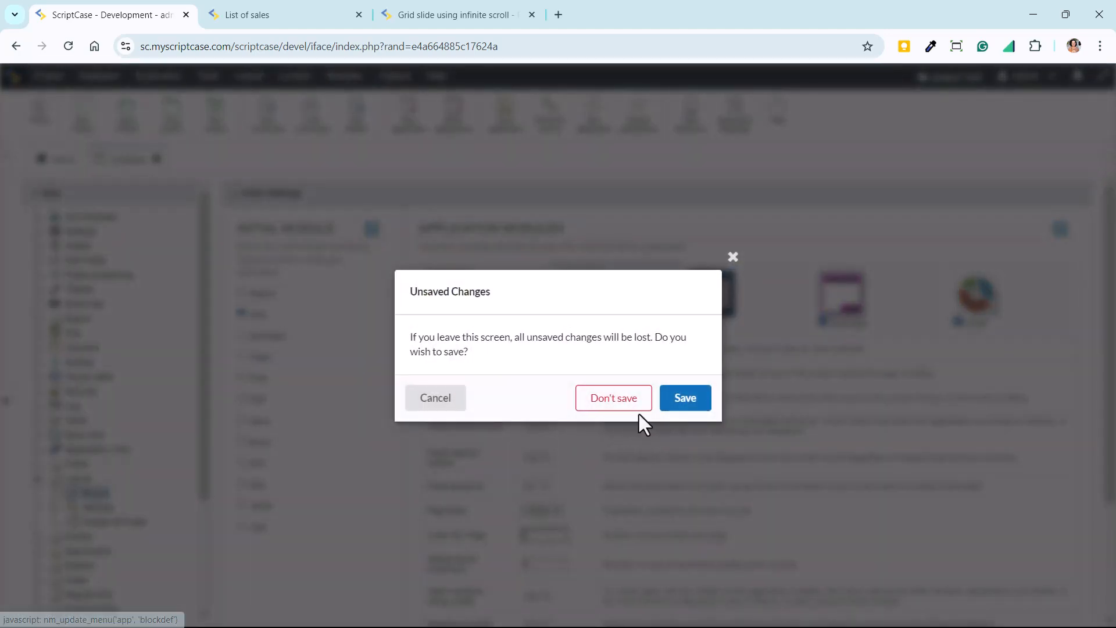
pyautogui.click(669, 397)
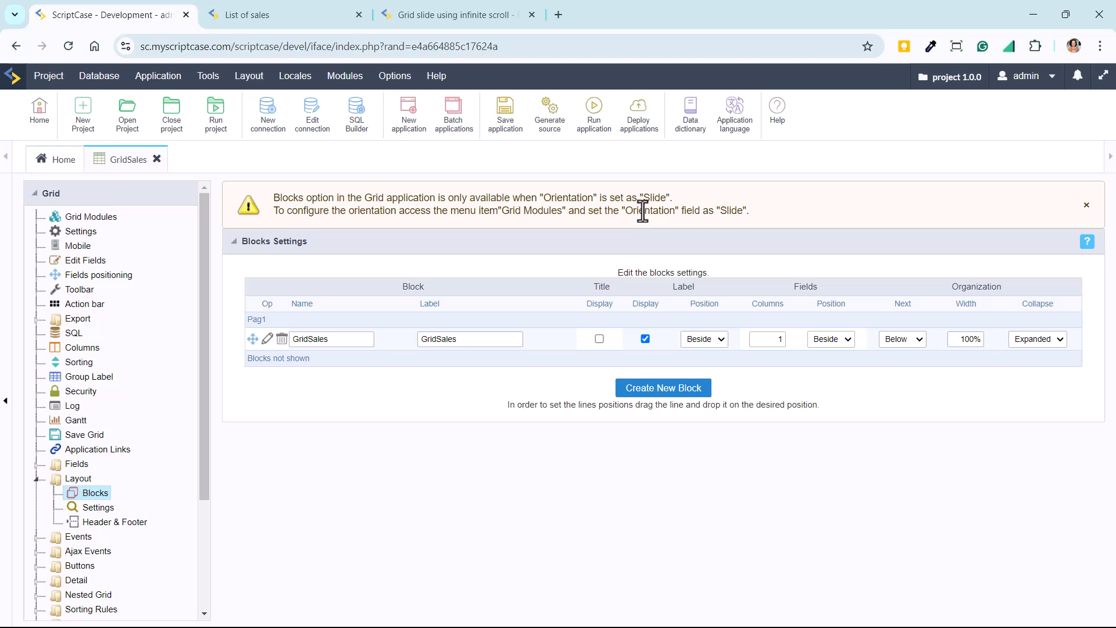
# - Switch to the ScriptCase samples site and view the Horizontal Grid report and two pages of the Vertical Grid report
pyautogui.click(436, 3)
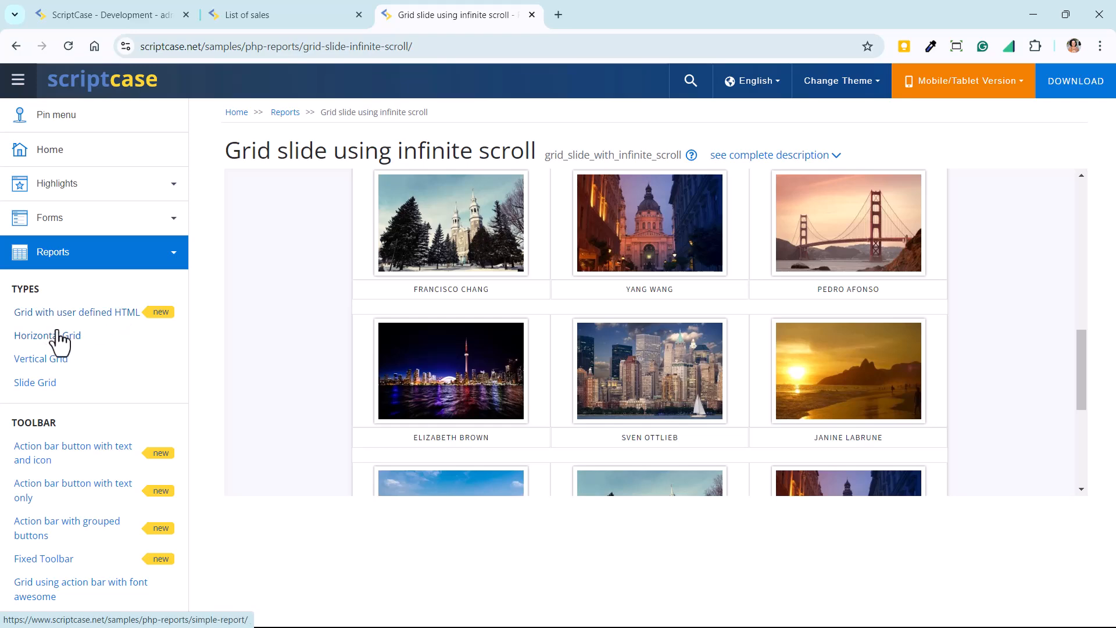
pyautogui.click(69, 356)
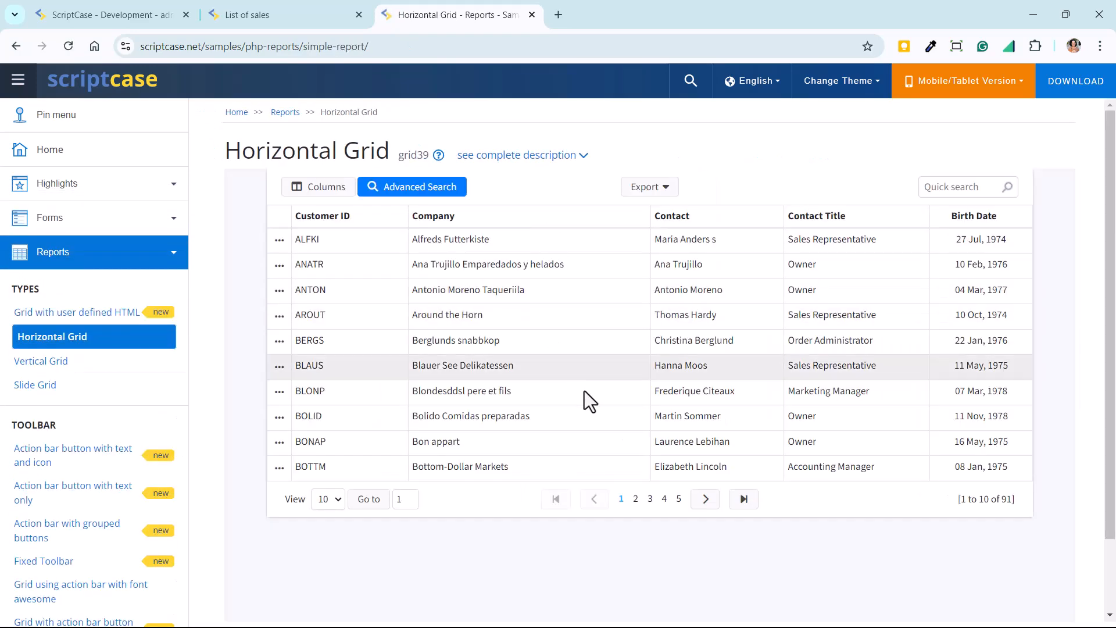
pyautogui.click(39, 362)
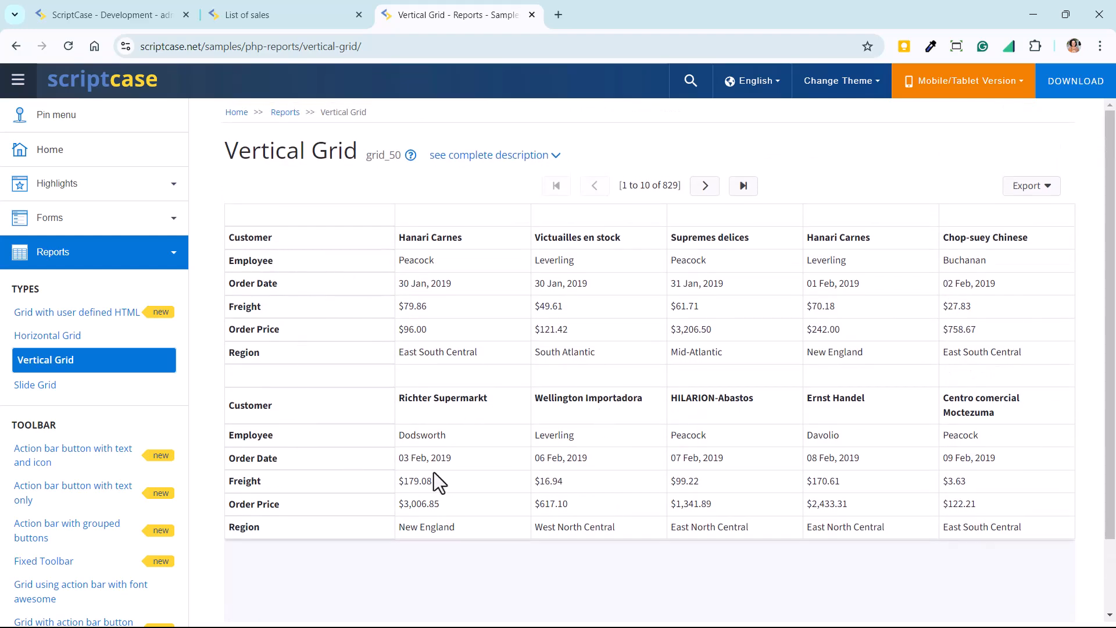
pyautogui.click(705, 188)
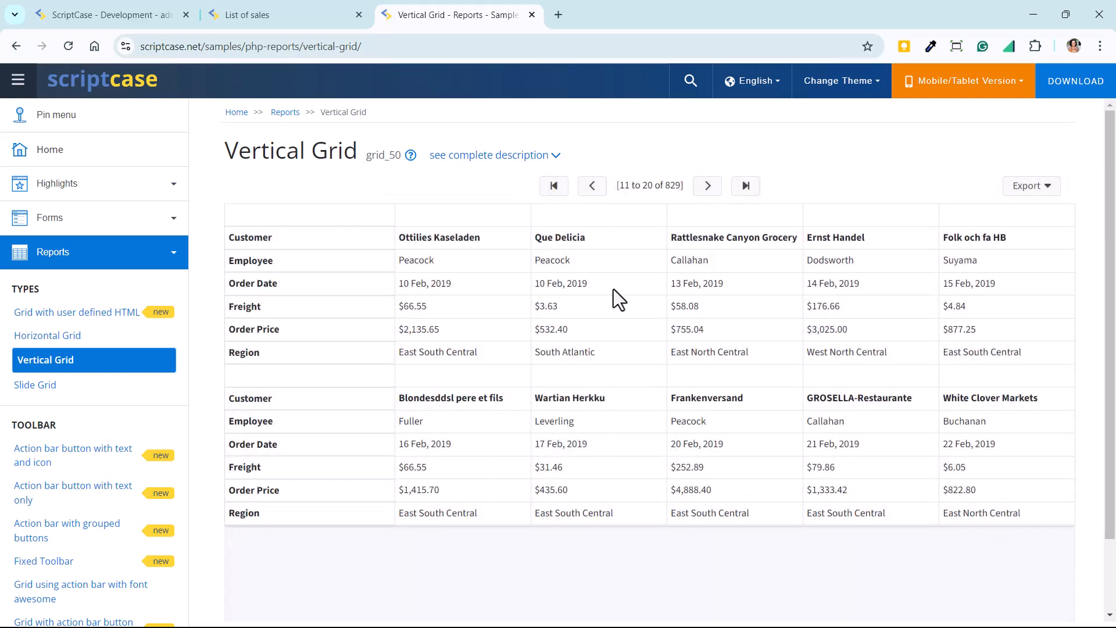
# - Examine the Slide Grid sample report, collapsing and re-expanding its Employee Profile block and reviewing the Address block
pyautogui.click(23, 386)
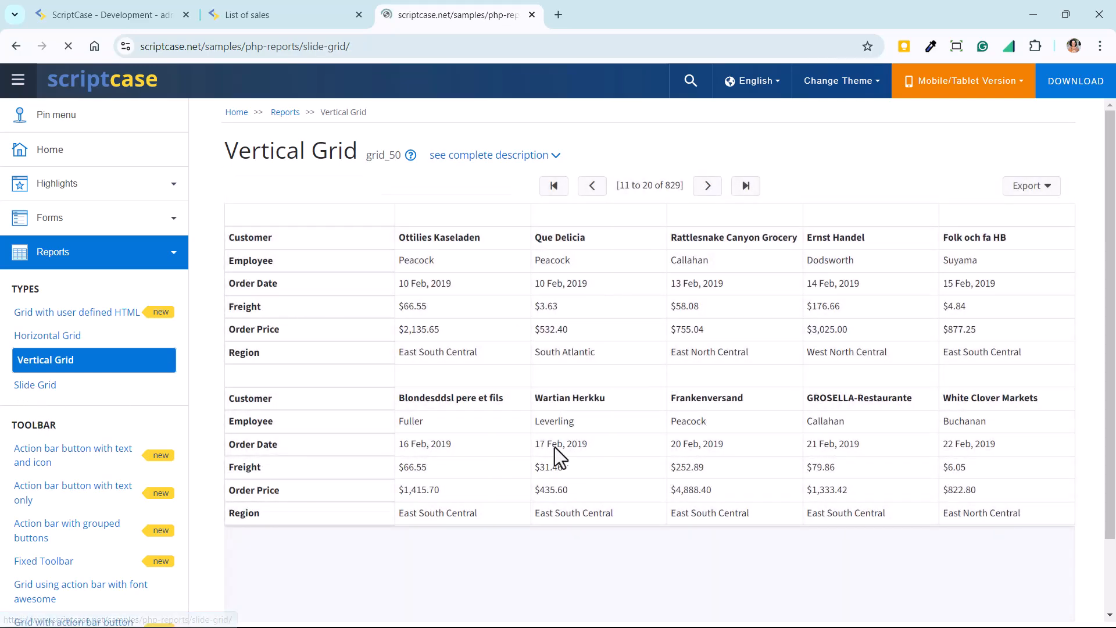
pyautogui.scroll(-3, 580, 273)
pyautogui.scroll(3, 580, 273)
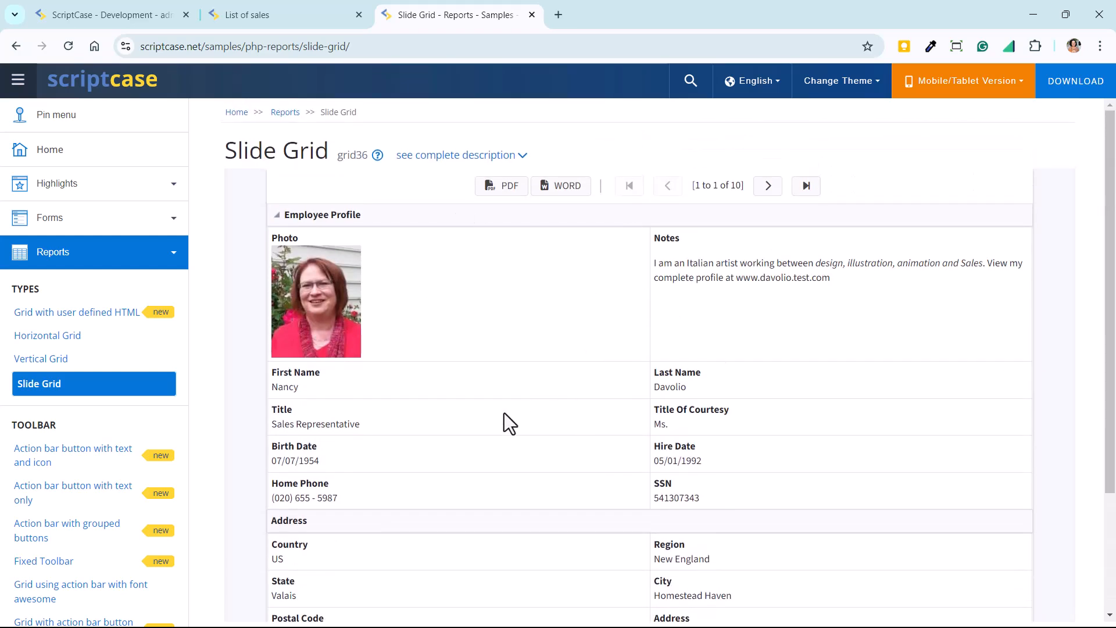
pyautogui.scroll(-1, 724, 354)
pyautogui.scroll(1, 724, 354)
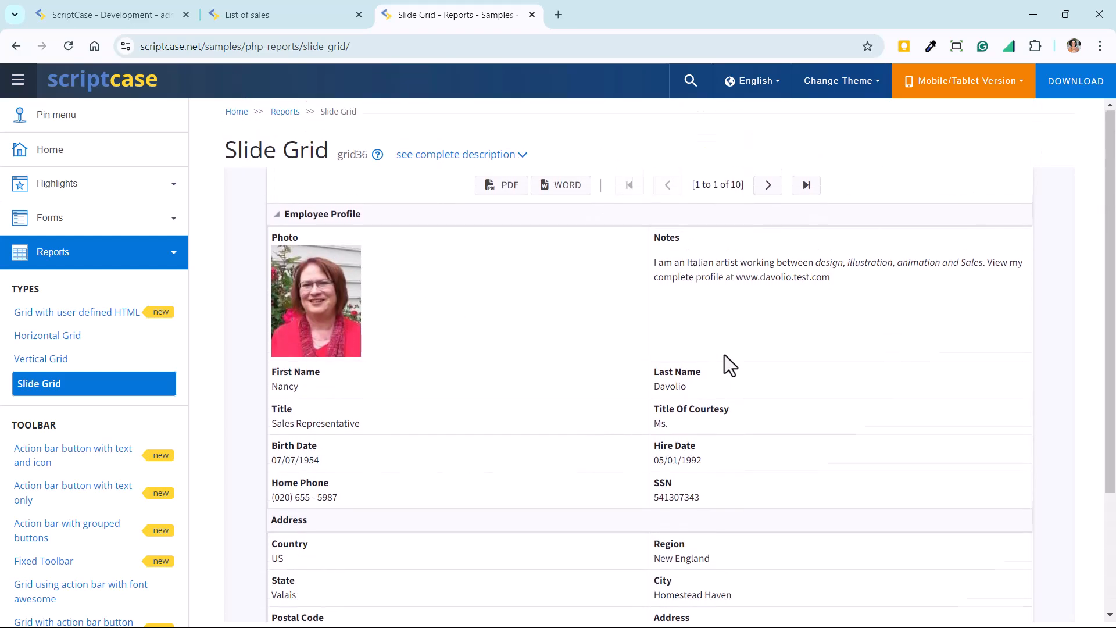
pyautogui.click(278, 214)
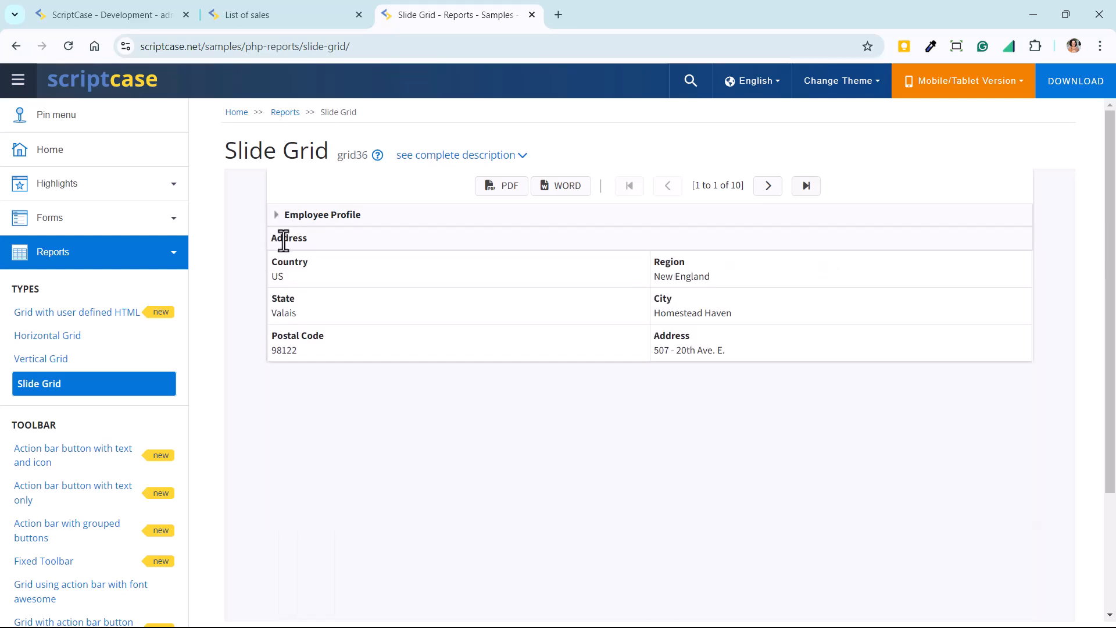
pyautogui.click(274, 216)
pyautogui.scroll(-2, 351, 378)
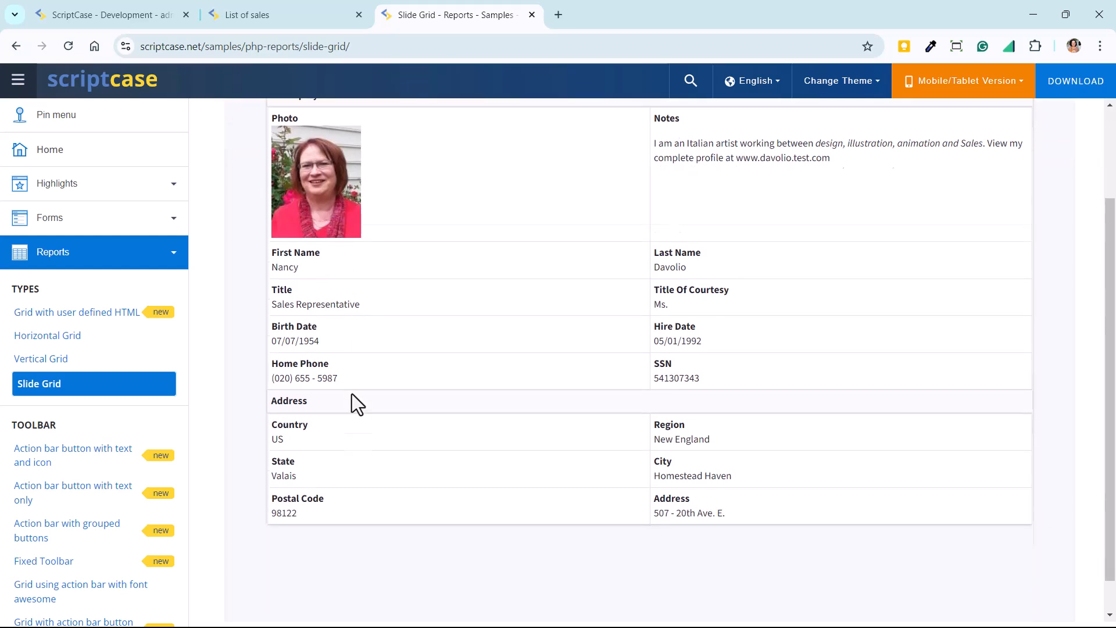
pyautogui.scroll(2, 308, 418)
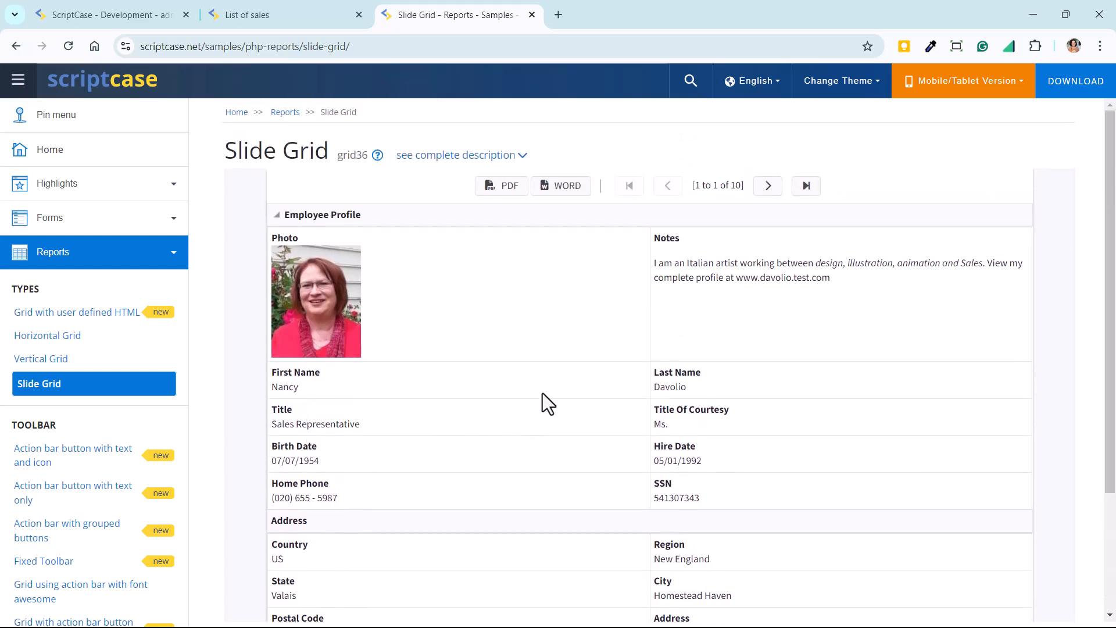
pyautogui.scroll(-1, 594, 377)
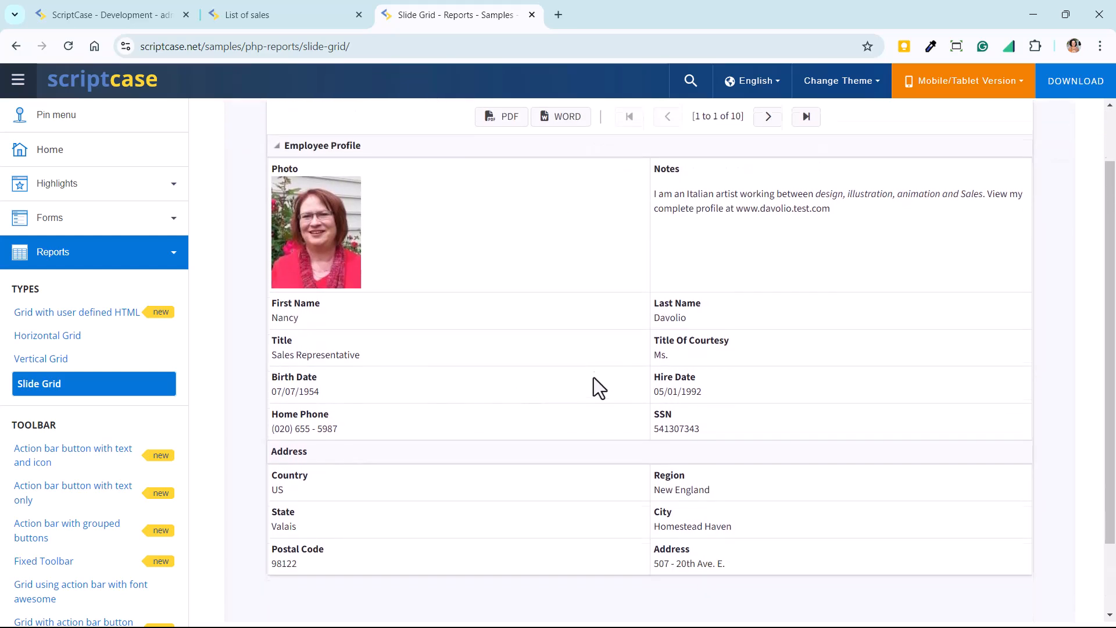
# - View the card layout of the Grid with user defined HTML sample report
pyautogui.click(78, 316)
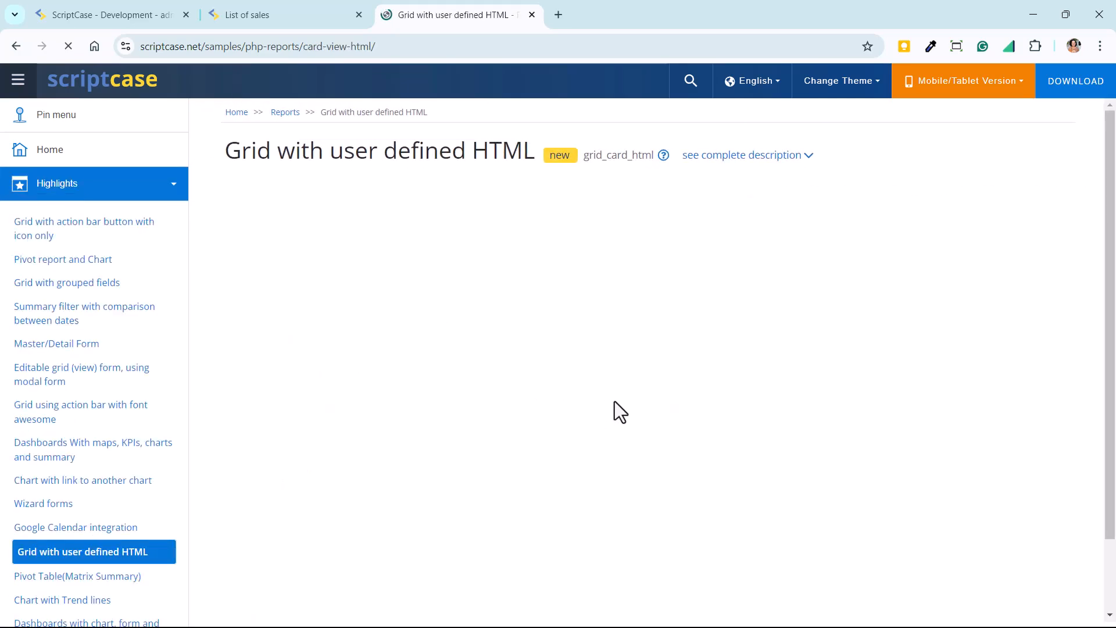
pyautogui.scroll(-1, 615, 402)
pyautogui.scroll(1, 614, 401)
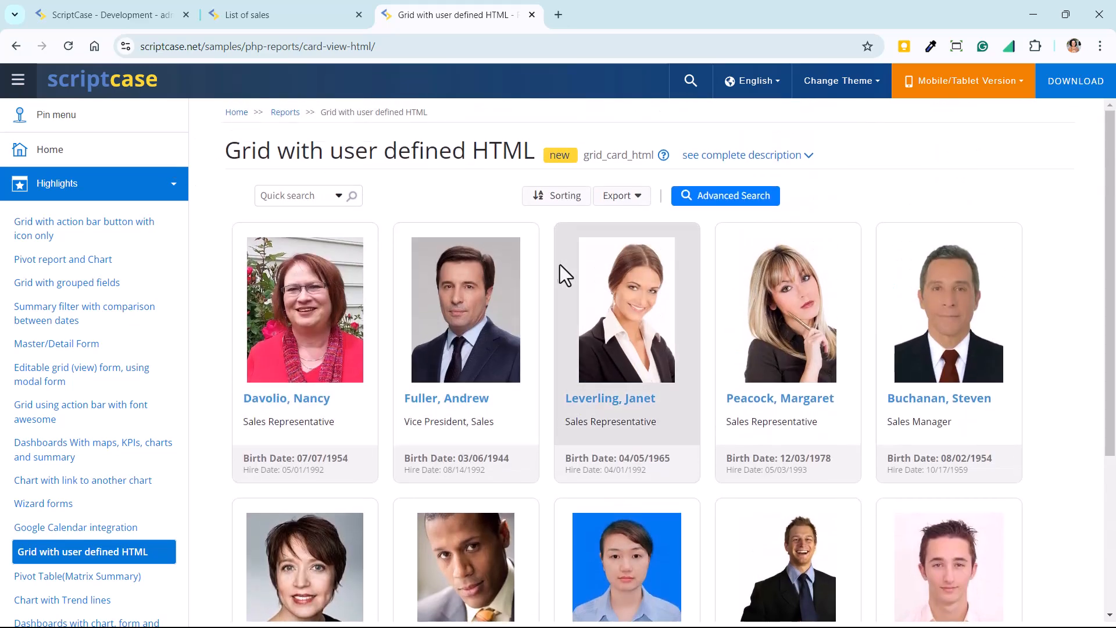
# - Return to the GridSales application, set its orientation to User defined and save the change while opening the Layout Settings
pyautogui.click(82, 14)
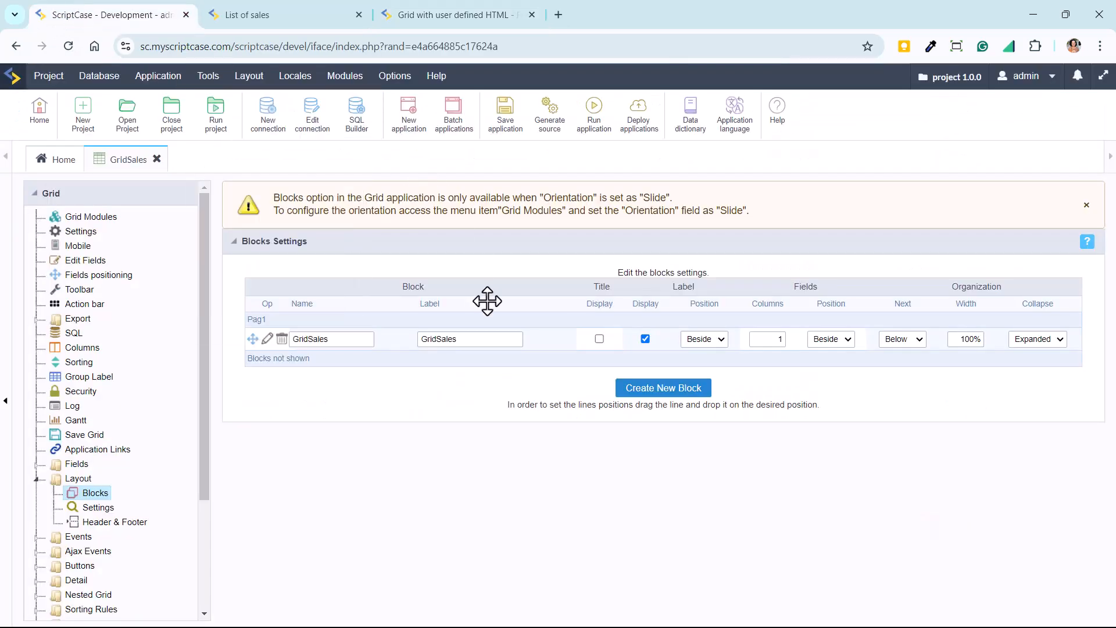
pyautogui.click(103, 219)
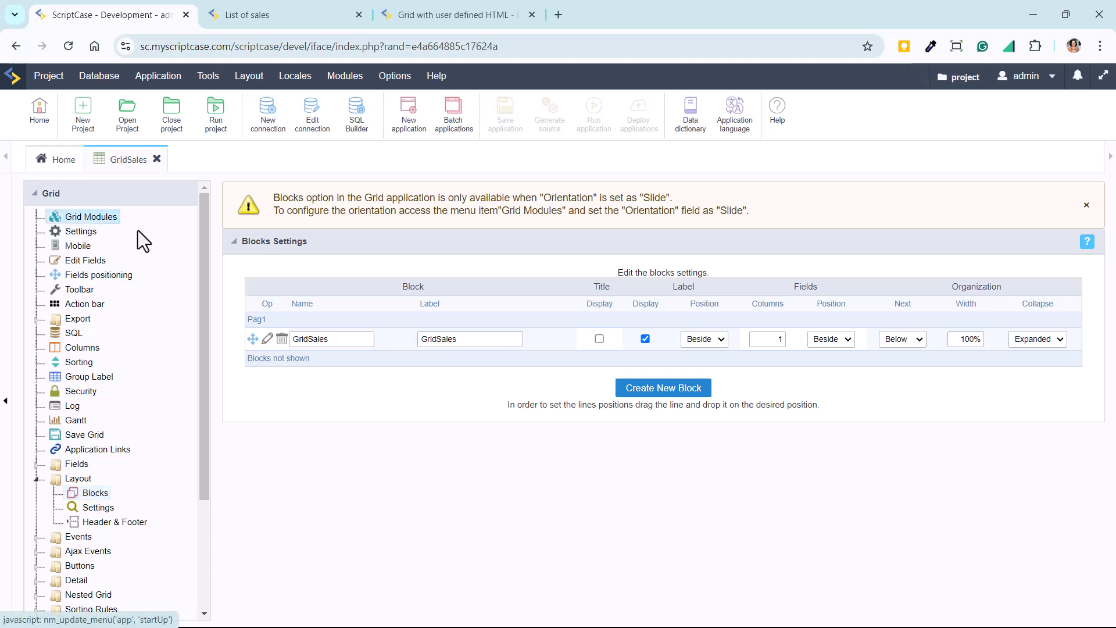
pyautogui.click(558, 351)
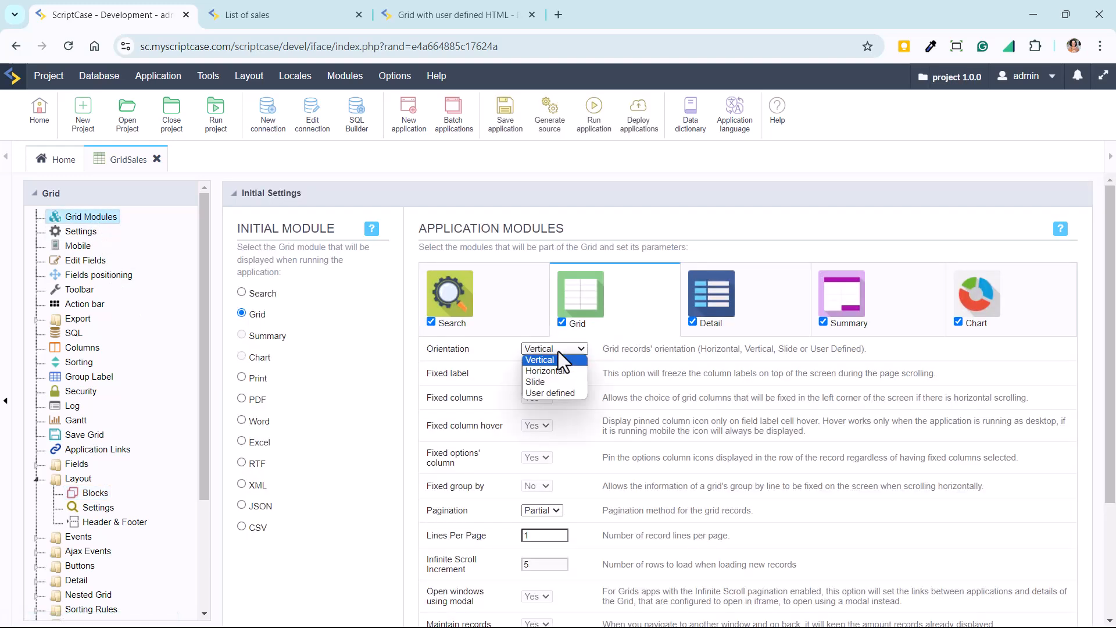
pyautogui.click(560, 391)
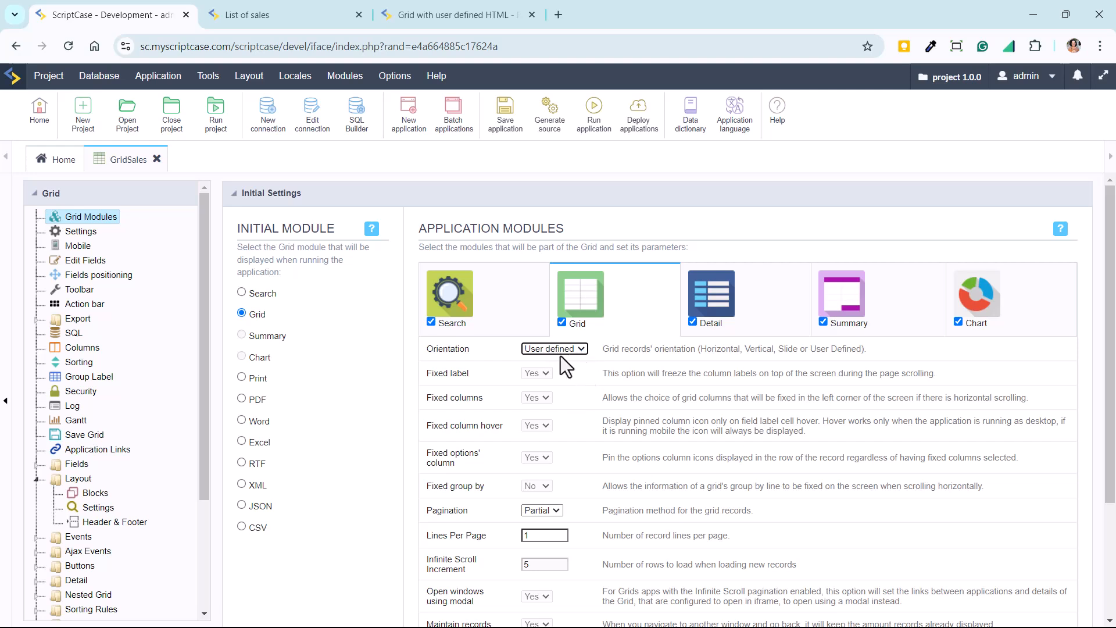
pyautogui.click(93, 508)
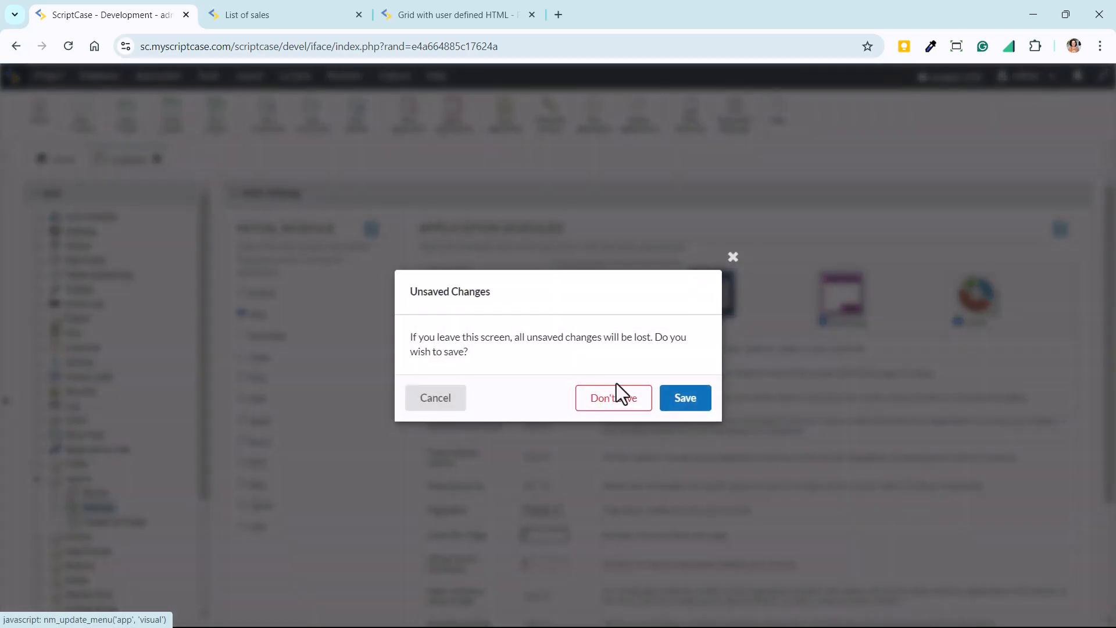
pyautogui.click(684, 399)
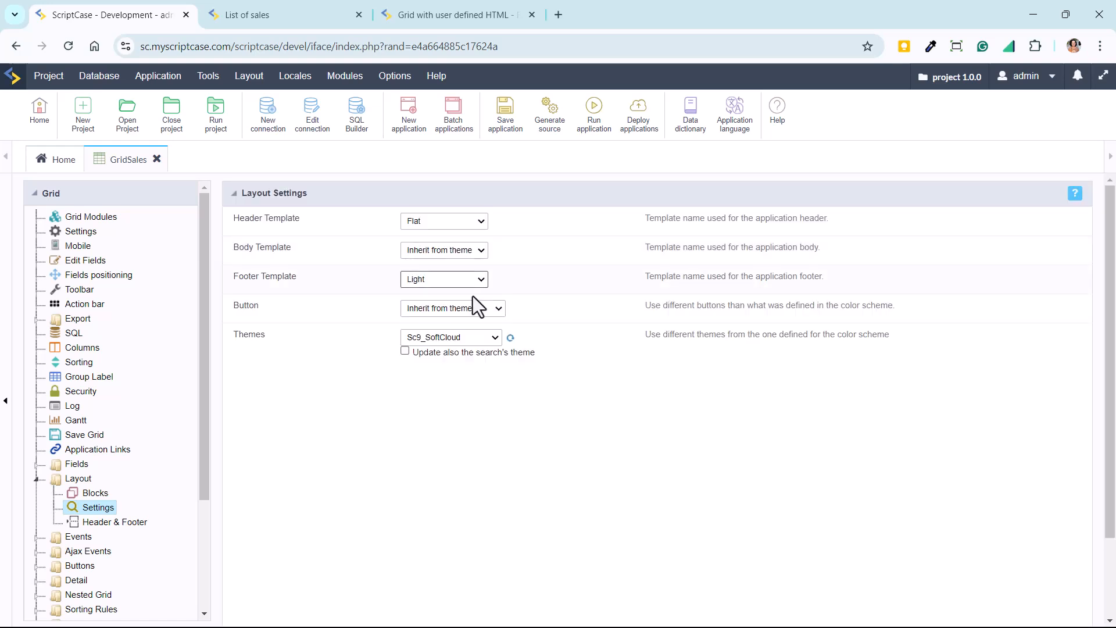
# - Examine the Body Template's available options and the Header Template and Footer Template settings in Layout Settings
pyautogui.moveTo(233, 248); pyautogui.dragTo(307, 249)
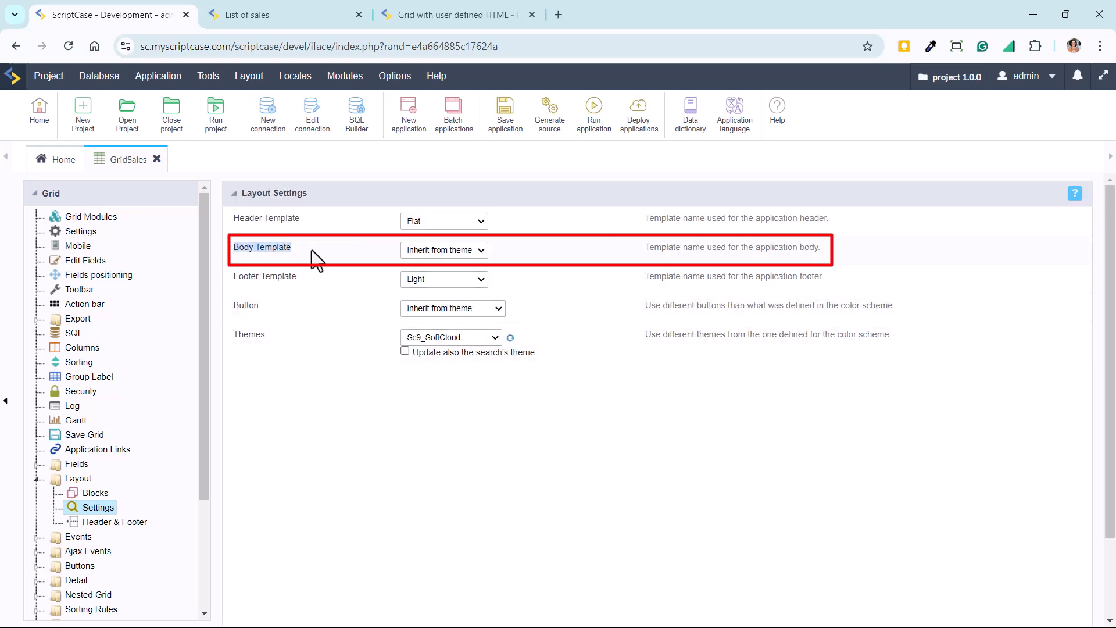
pyautogui.click(447, 250)
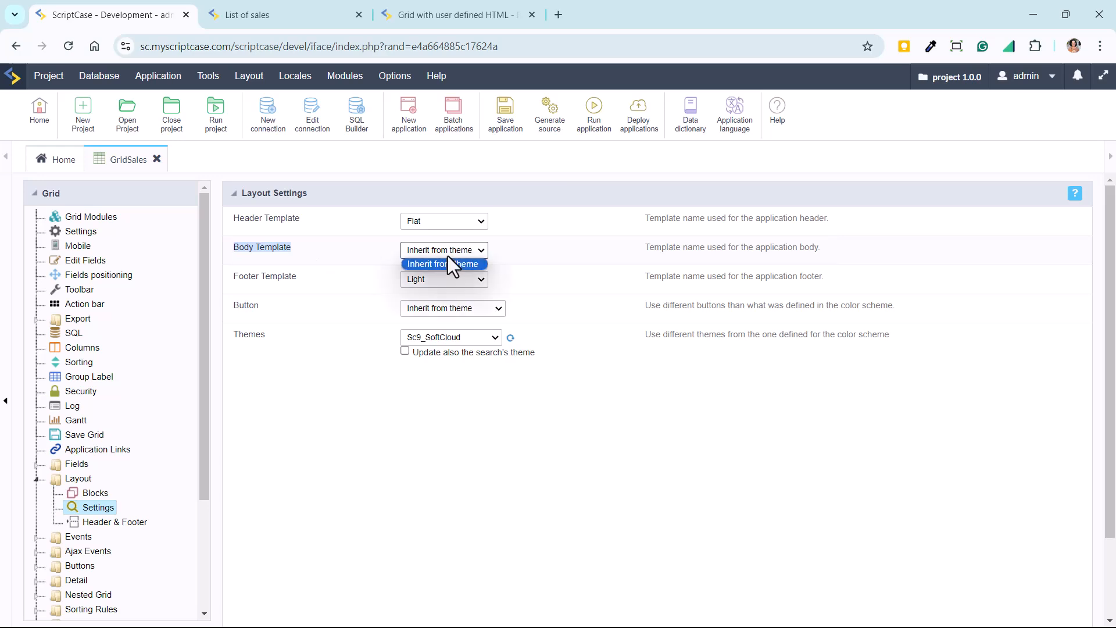
pyautogui.click(528, 251)
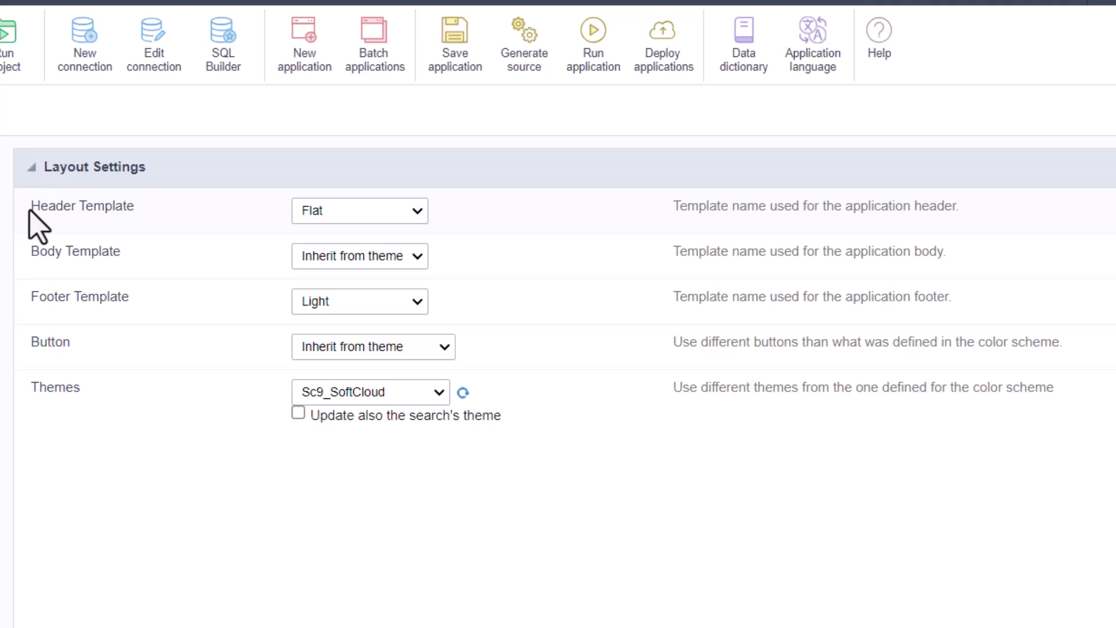
pyautogui.moveTo(34, 215); pyautogui.dragTo(200, 224)
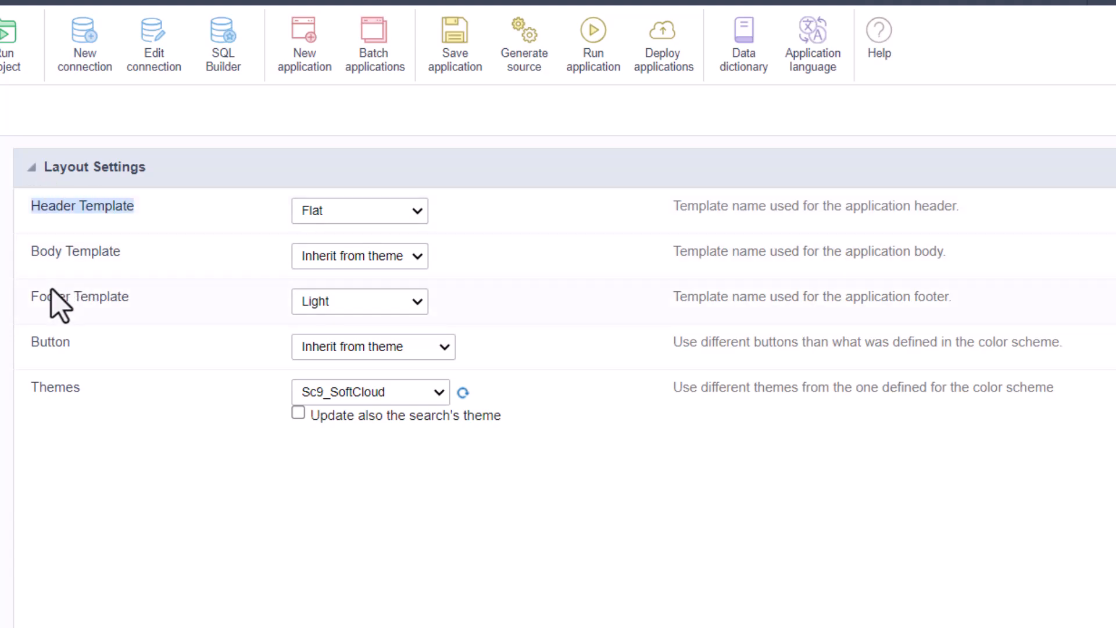
pyautogui.moveTo(56, 297); pyautogui.dragTo(133, 302)
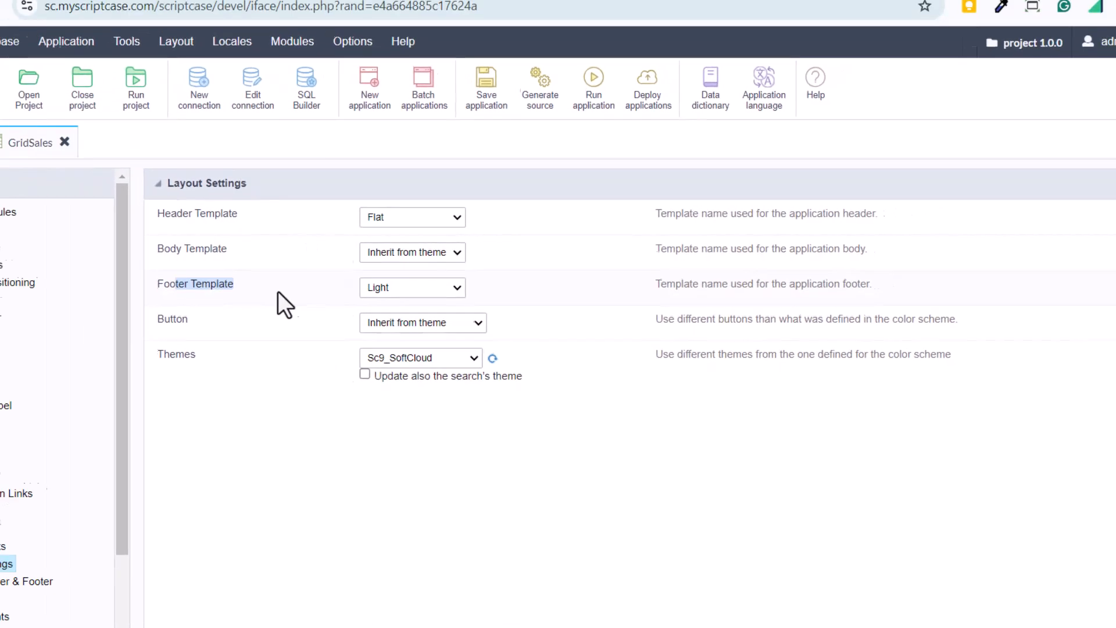
# - Set the grid's orientation to Horizontal, save it while checking the Layout Settings, and return to Grid Modules
pyautogui.click(101, 220)
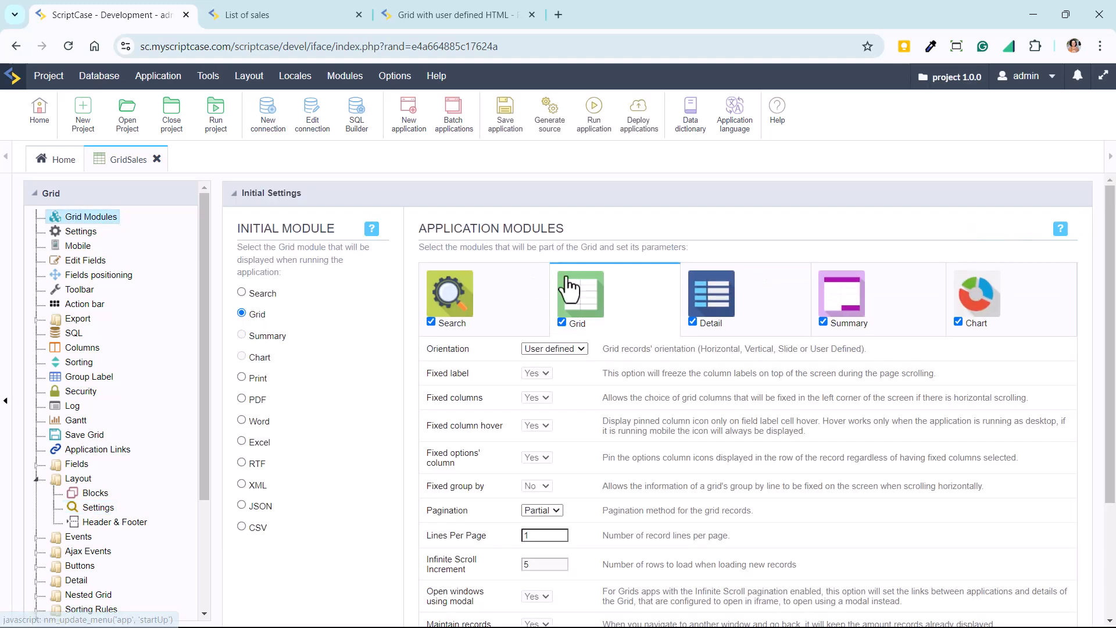
pyautogui.click(578, 343)
pyautogui.click(571, 371)
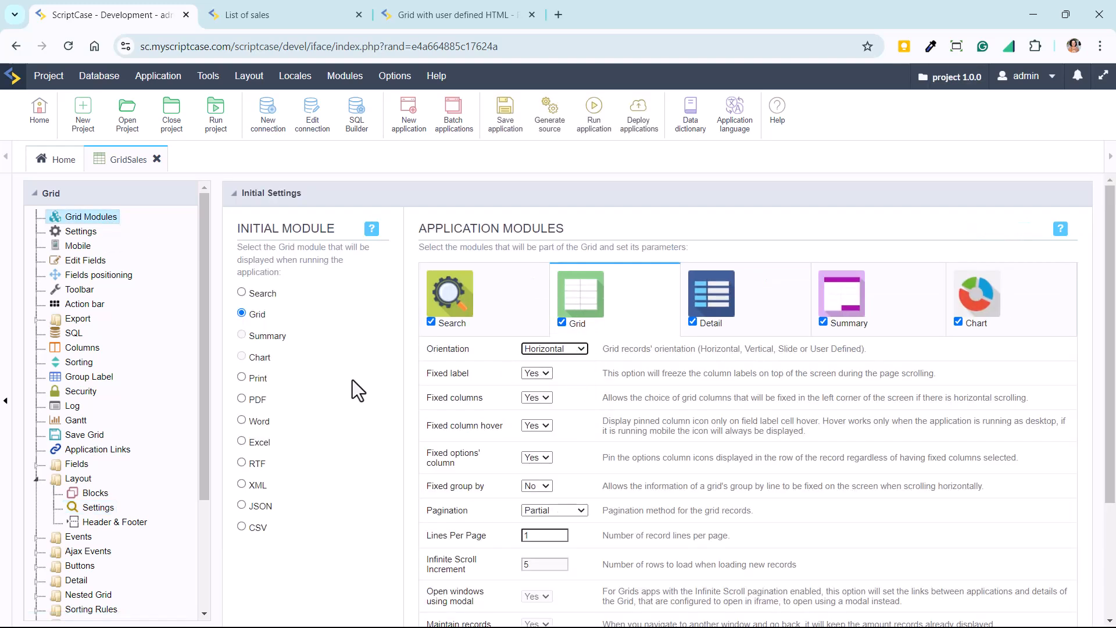
pyautogui.click(98, 509)
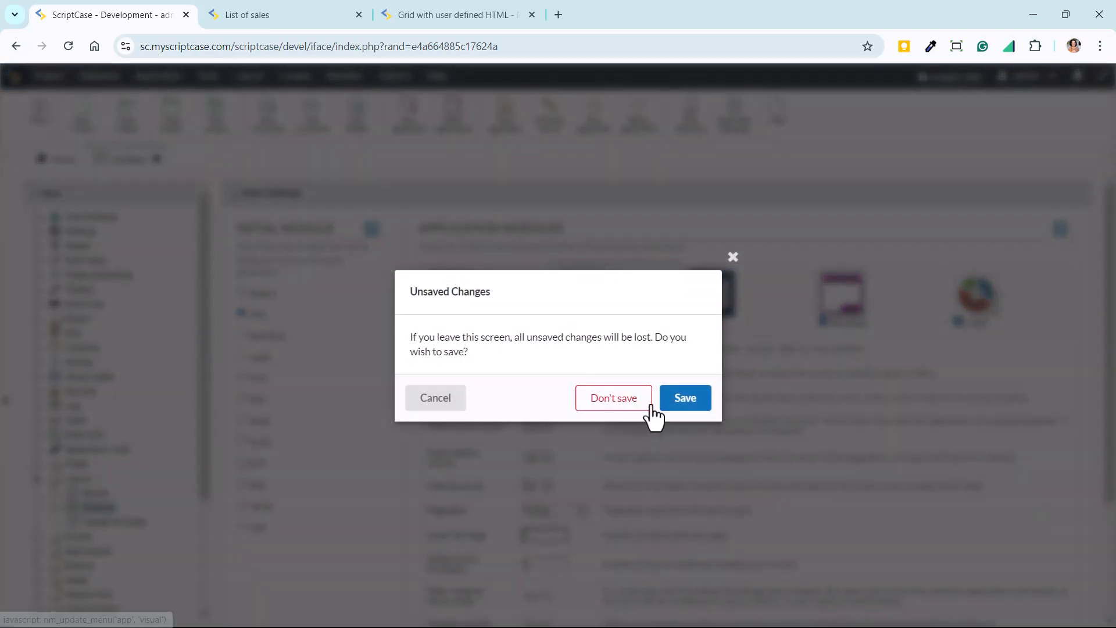
pyautogui.click(675, 399)
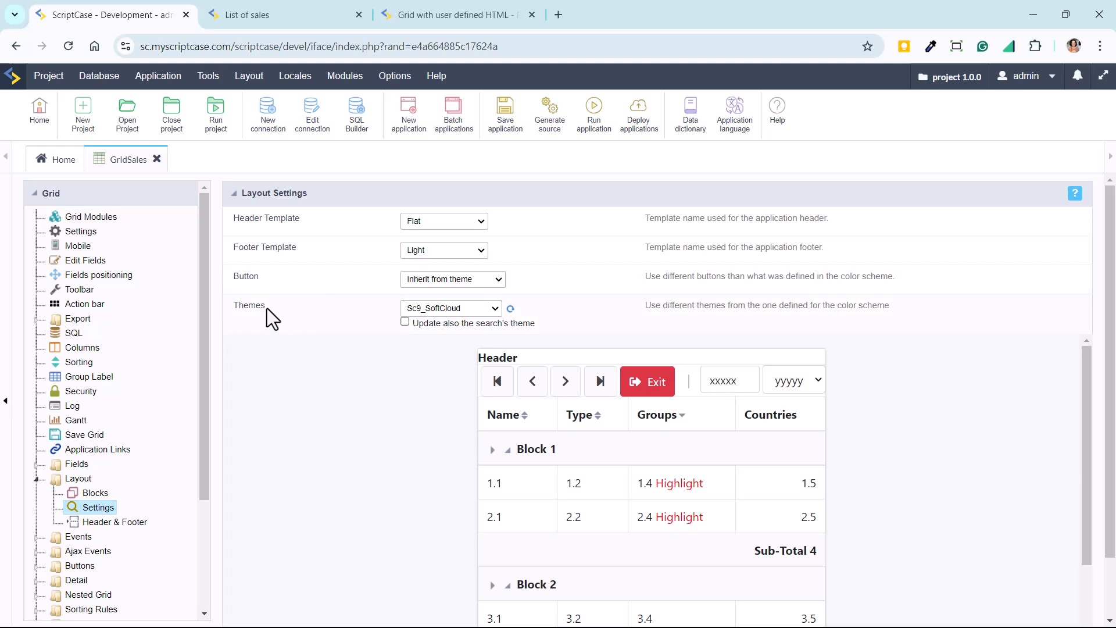
pyautogui.click(89, 218)
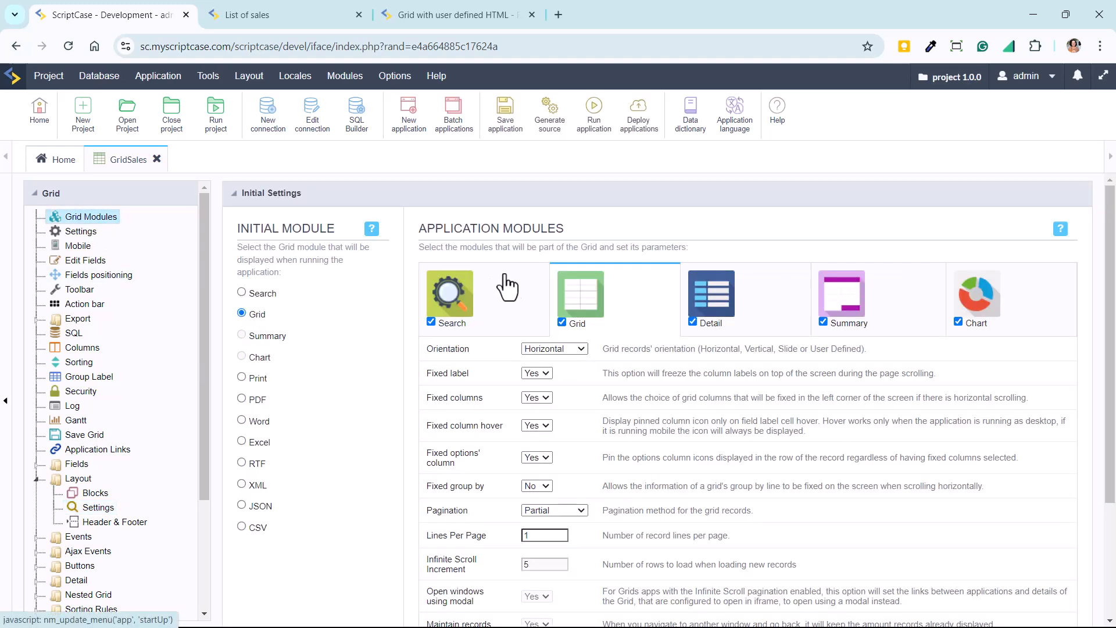
# - Set the grid's orientation to User defined and save the change while opening the Layout Settings
pyautogui.click(553, 349)
pyautogui.click(553, 393)
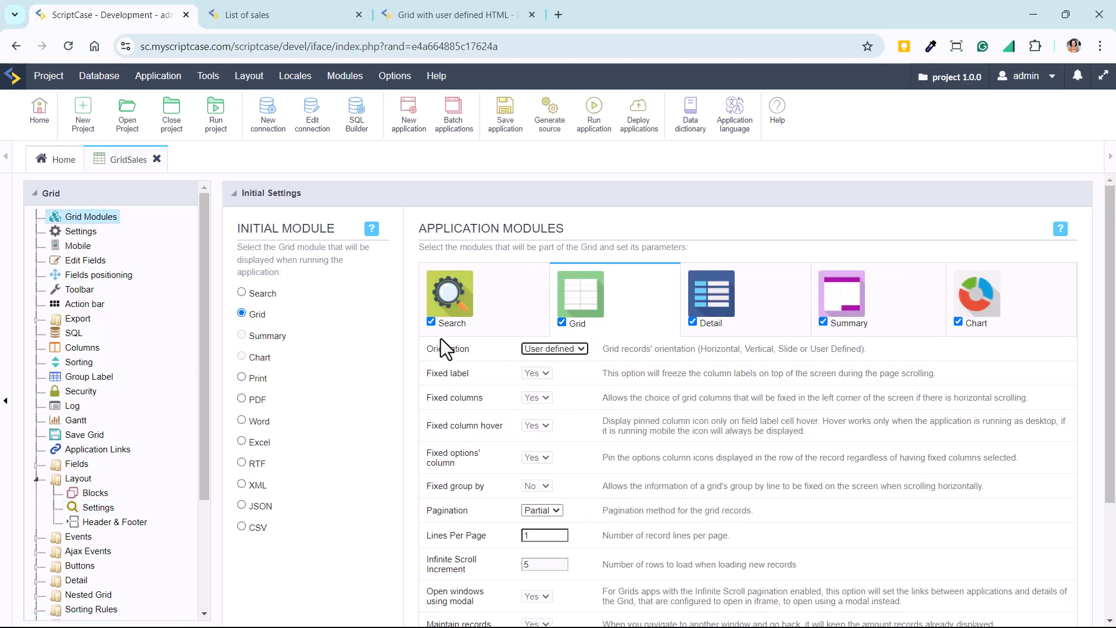
pyautogui.click(93, 507)
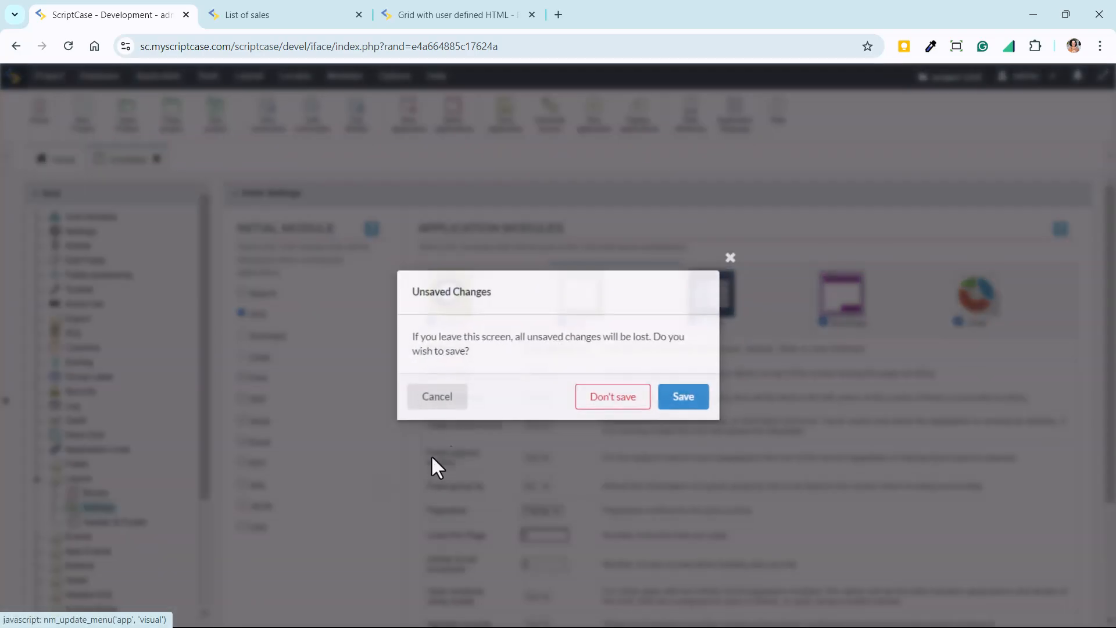
pyautogui.click(697, 408)
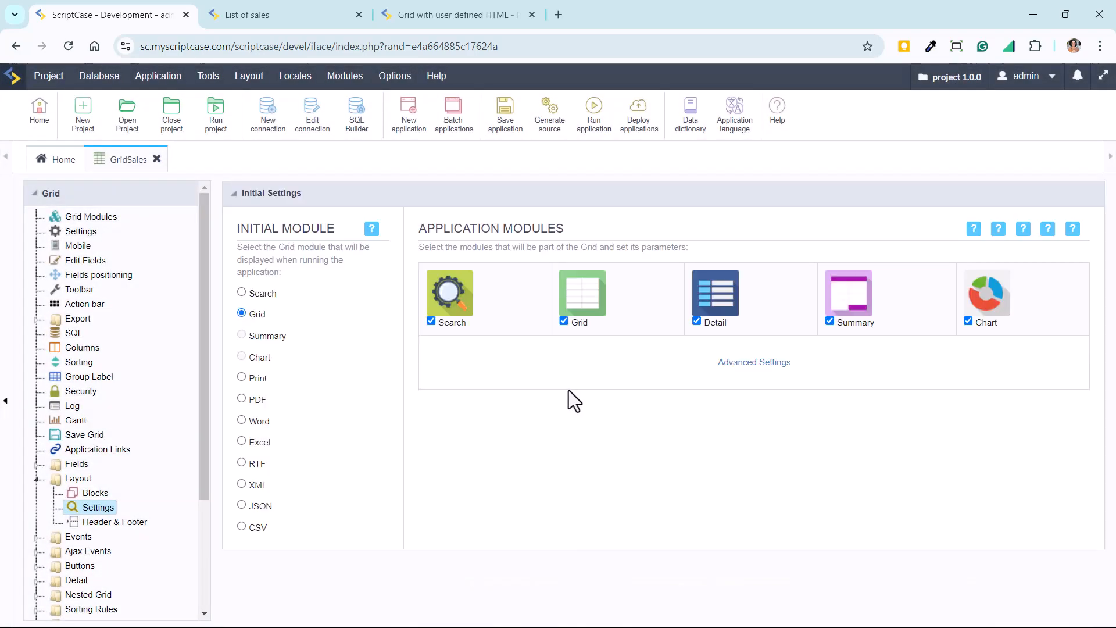
# - Open the project's HTML templates, view the light header template's code and expand the User HTML (Grid) category
pyautogui.click(249, 76)
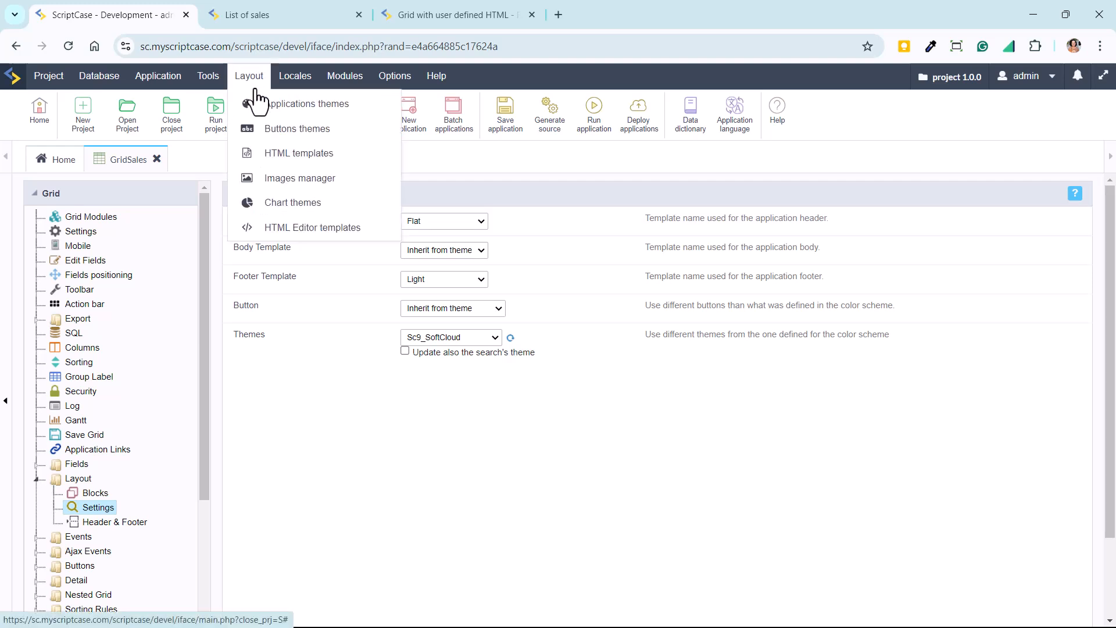
pyautogui.click(278, 161)
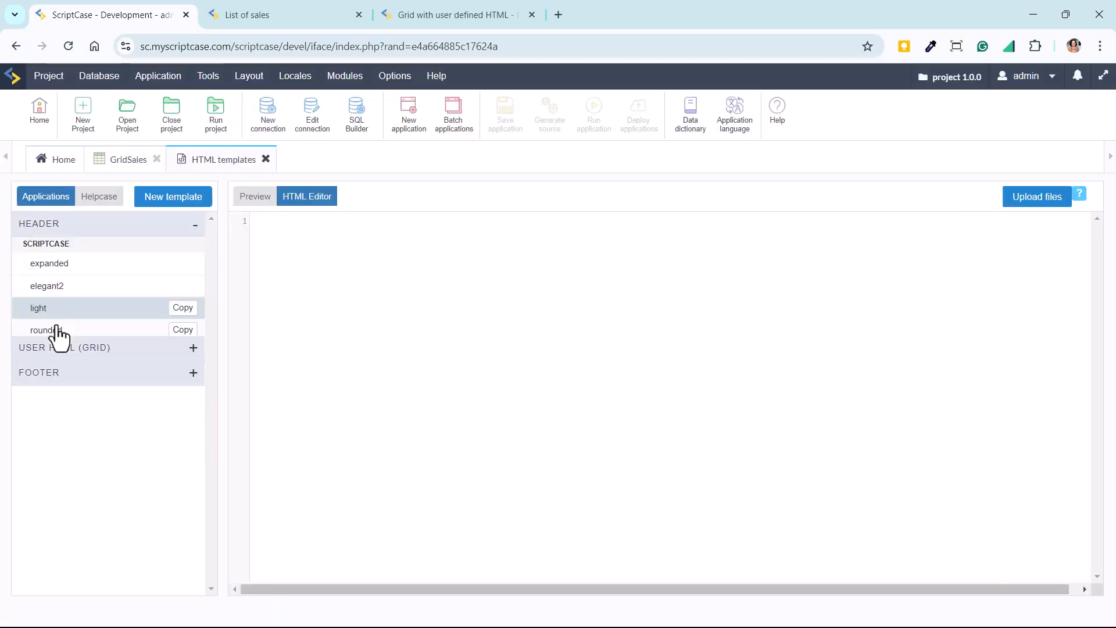
pyautogui.click(50, 308)
pyautogui.click(63, 230)
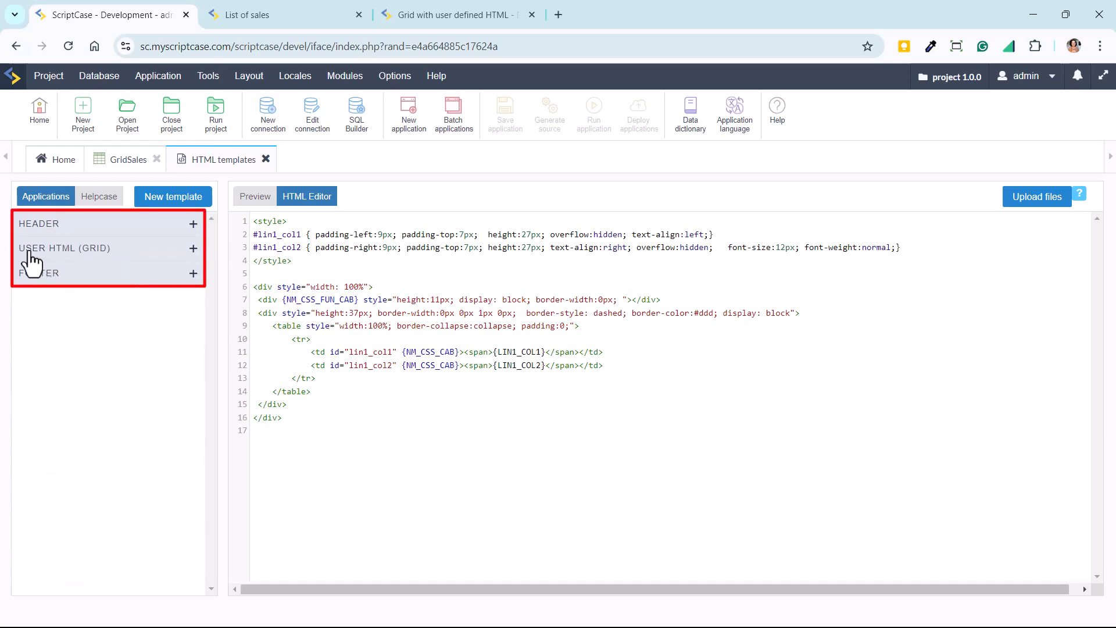
pyautogui.click(88, 250)
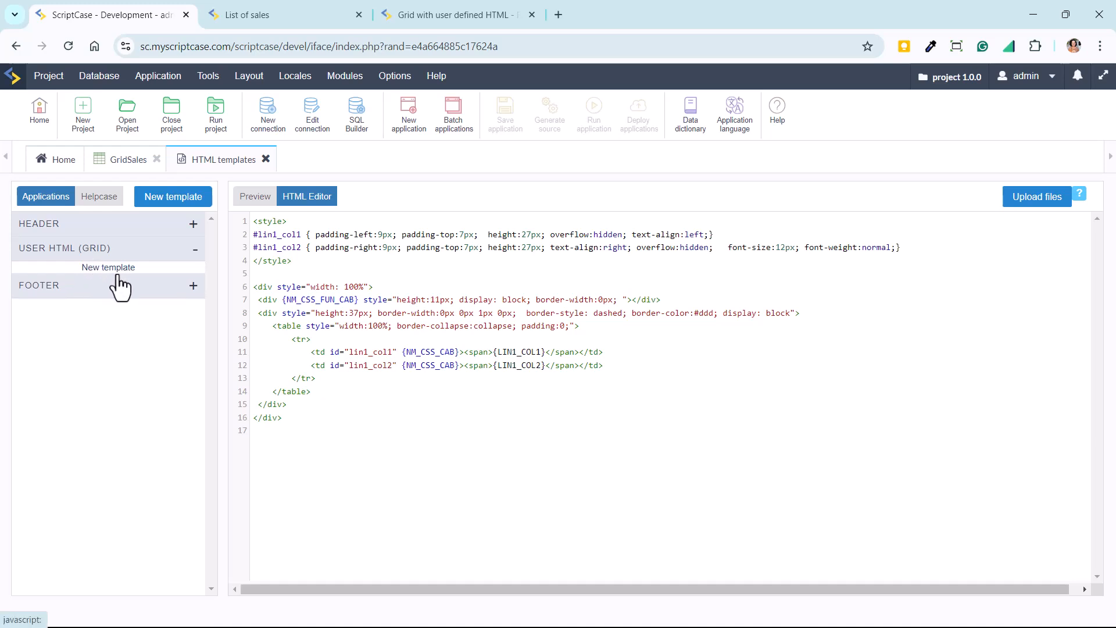
# - Go back to GridSales and view the employee cards in the Grid with user defined HTML sample report
pyautogui.click(126, 160)
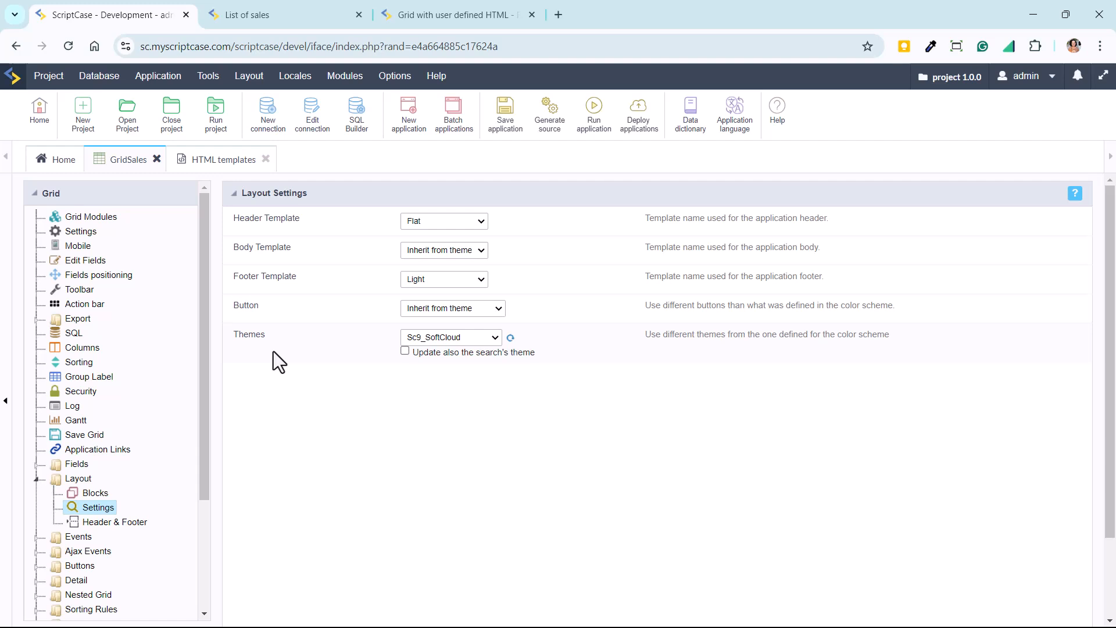
pyautogui.click(256, 10)
pyautogui.click(460, 13)
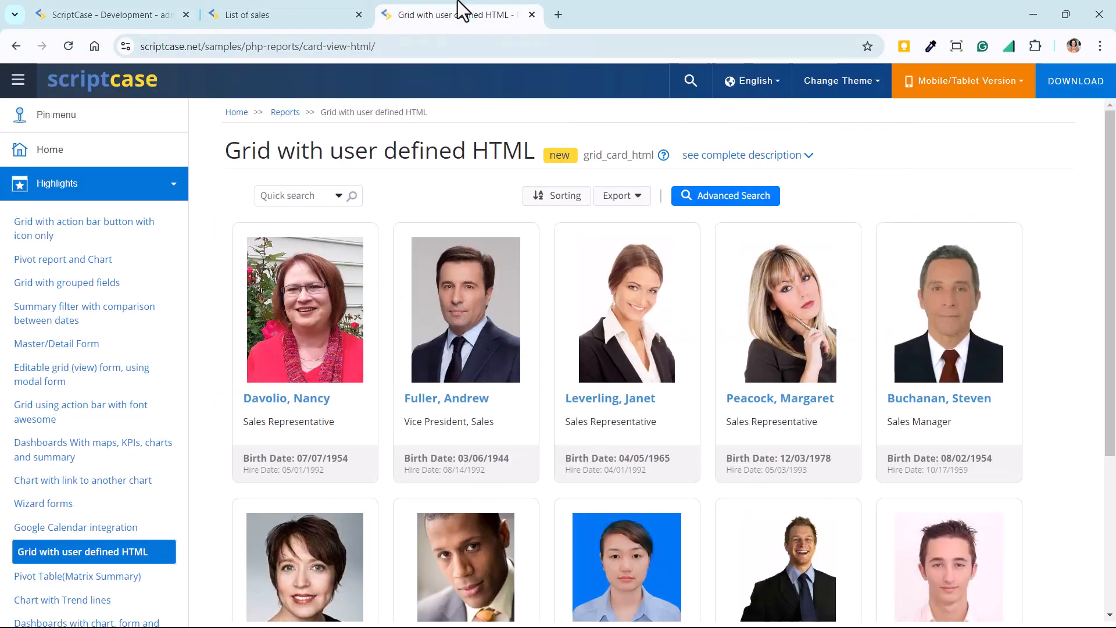
pyautogui.scroll(-3, 726, 352)
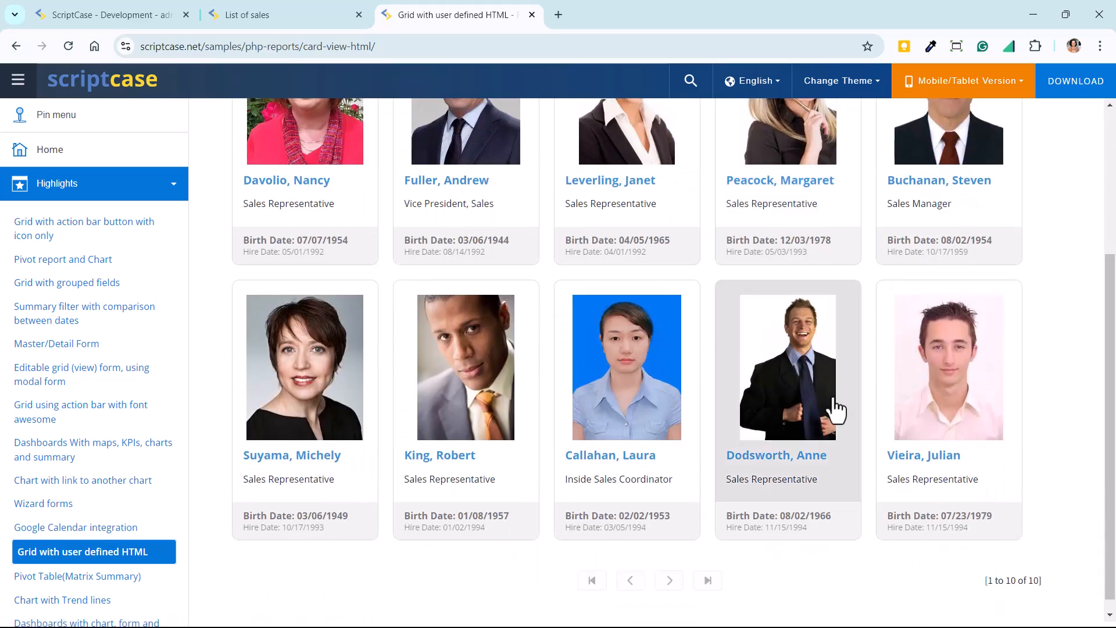
pyautogui.scroll(2, 846, 424)
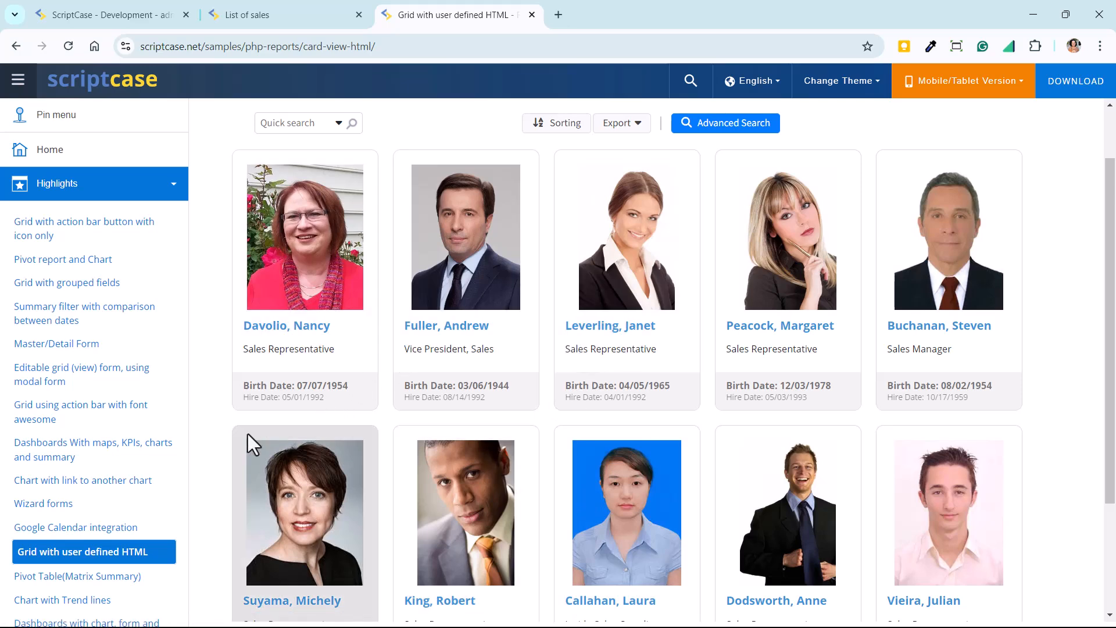
# - Return to GridSales and review its Header & Footer settings and the Header Template options in the Layout Settings
pyautogui.click(70, 14)
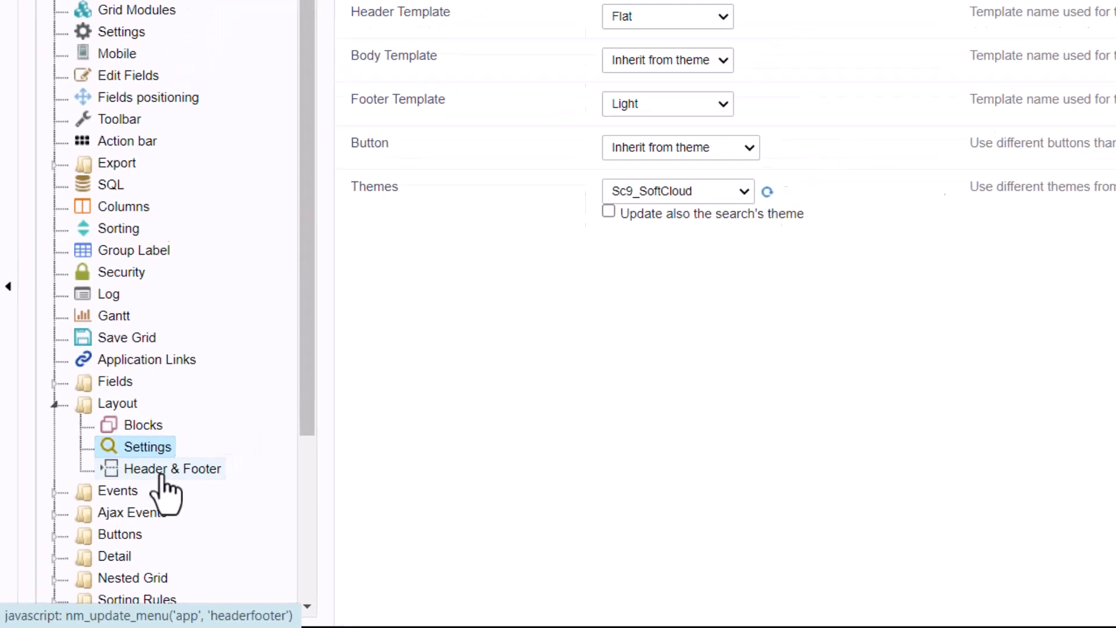
pyautogui.click(161, 474)
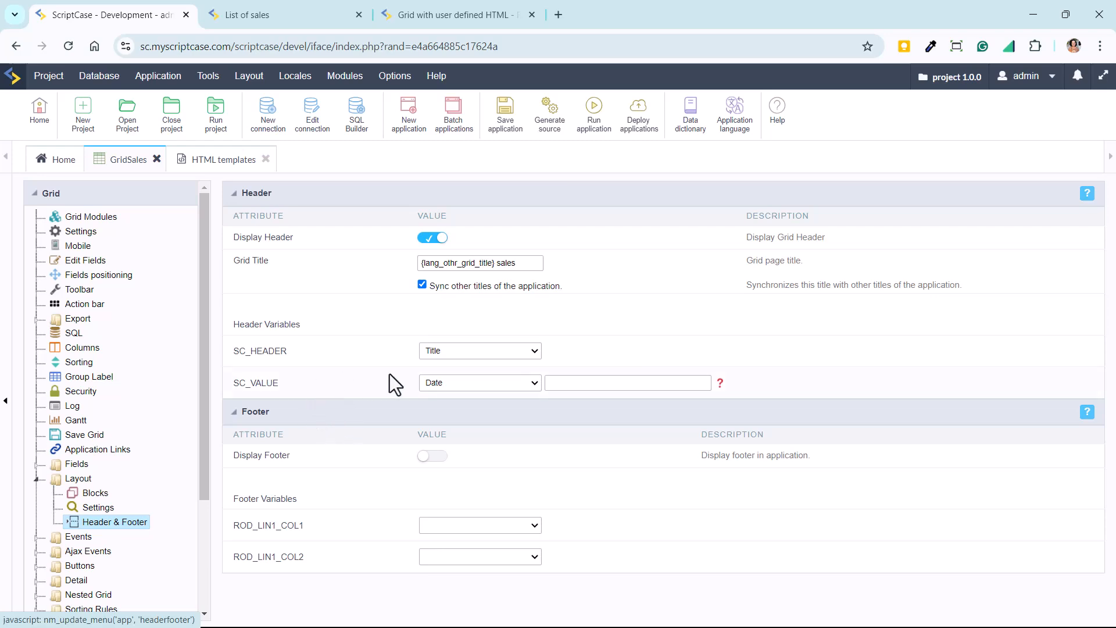
pyautogui.click(96, 506)
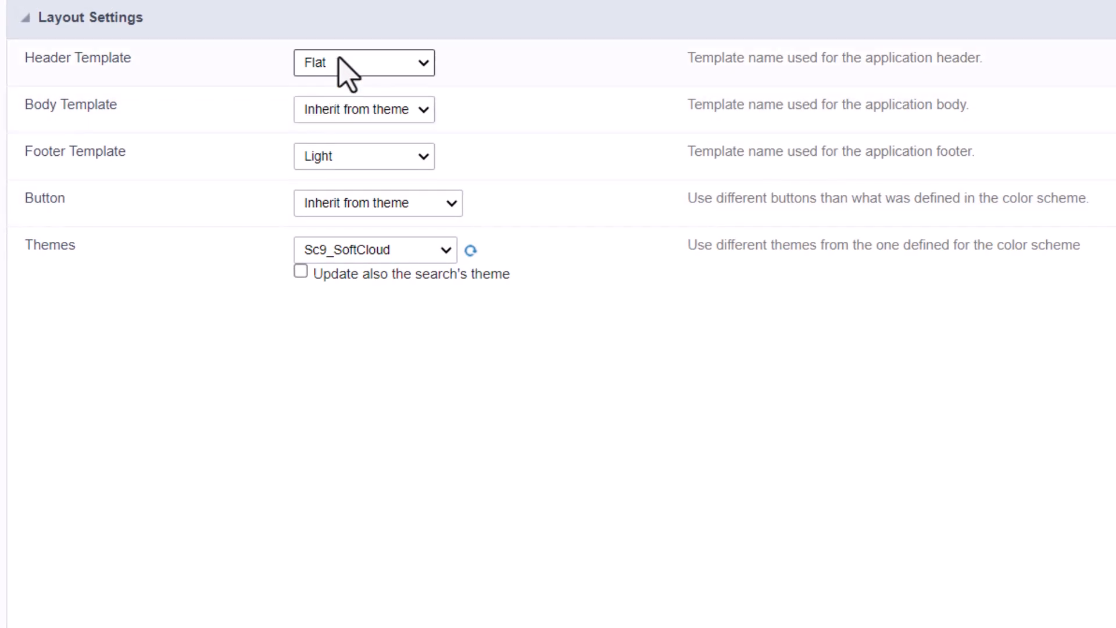
pyautogui.click(343, 73)
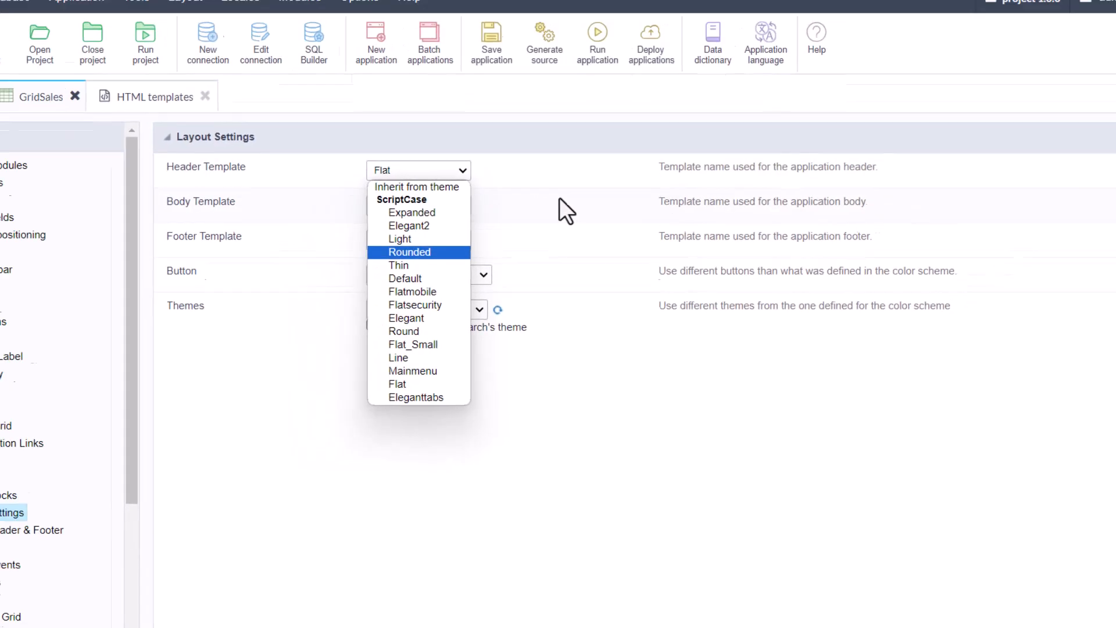
pyautogui.click(559, 198)
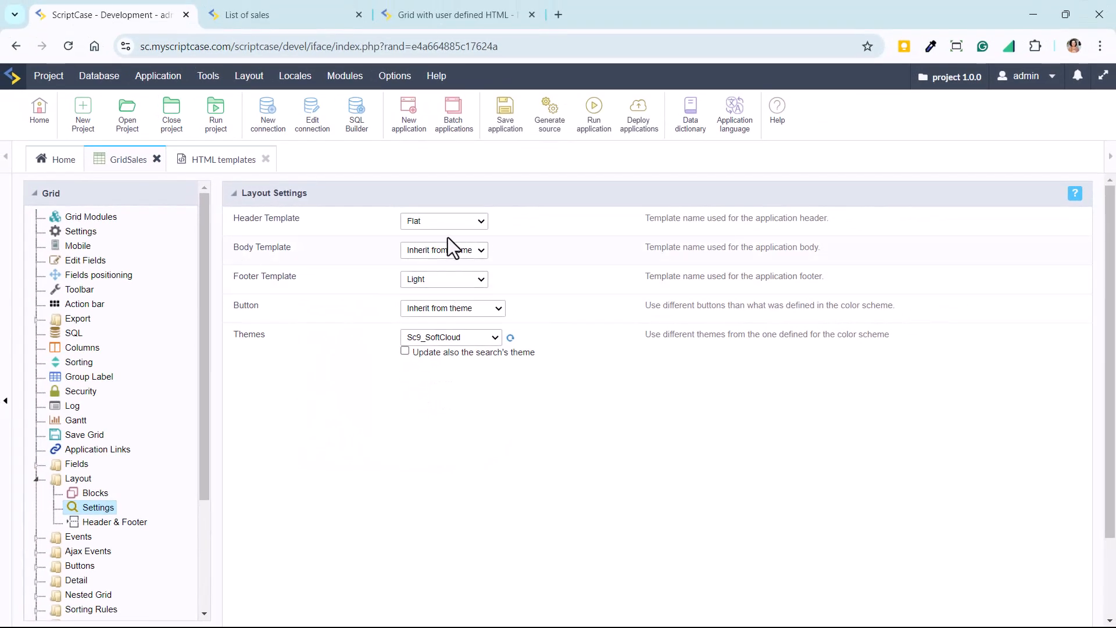
# - Display the footer and set ROD_LIN1_COL1 to the Value "Professional PHP Rapid Application Development (RAD). Learn more 1997 - 2021 NetMake. All rights reserved. Version 9.6.012"
pyautogui.click(132, 523)
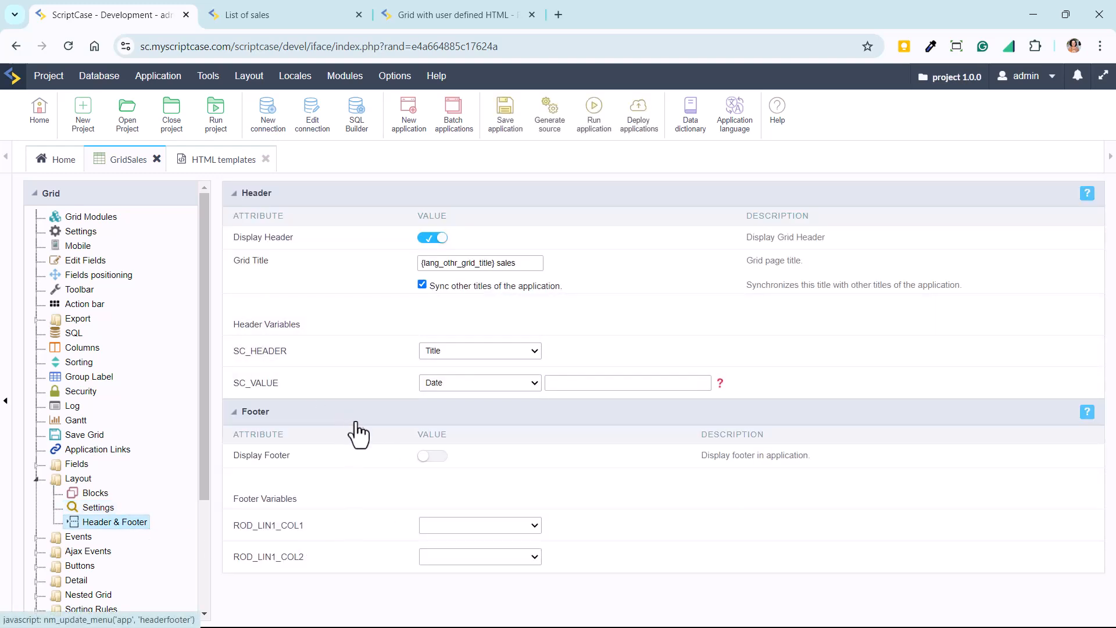
pyautogui.click(435, 458)
pyautogui.click(442, 525)
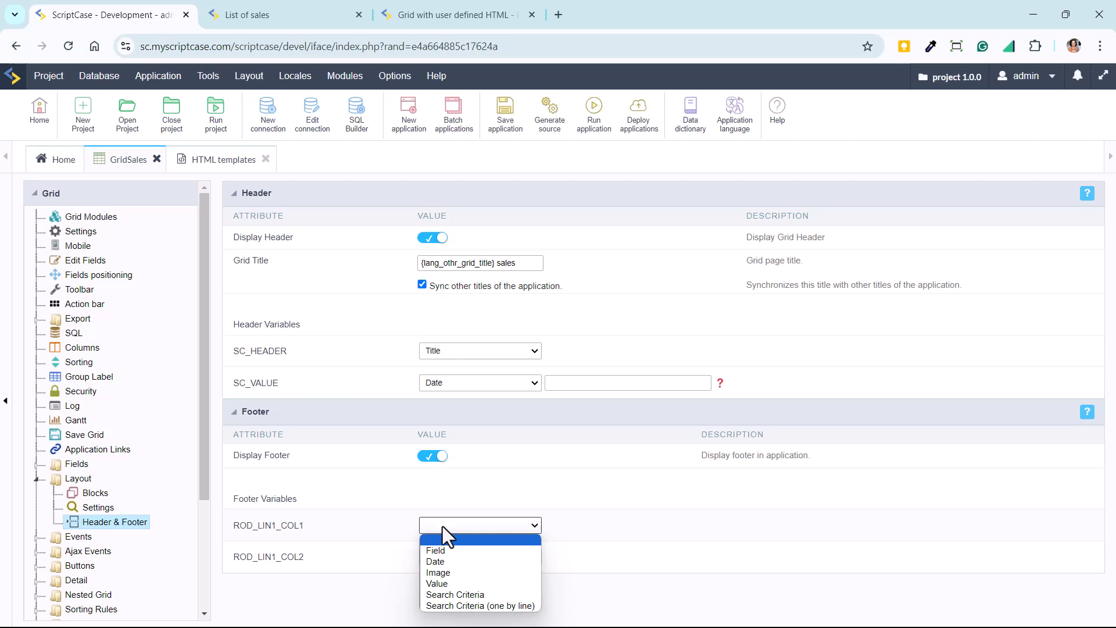
pyautogui.click(447, 584)
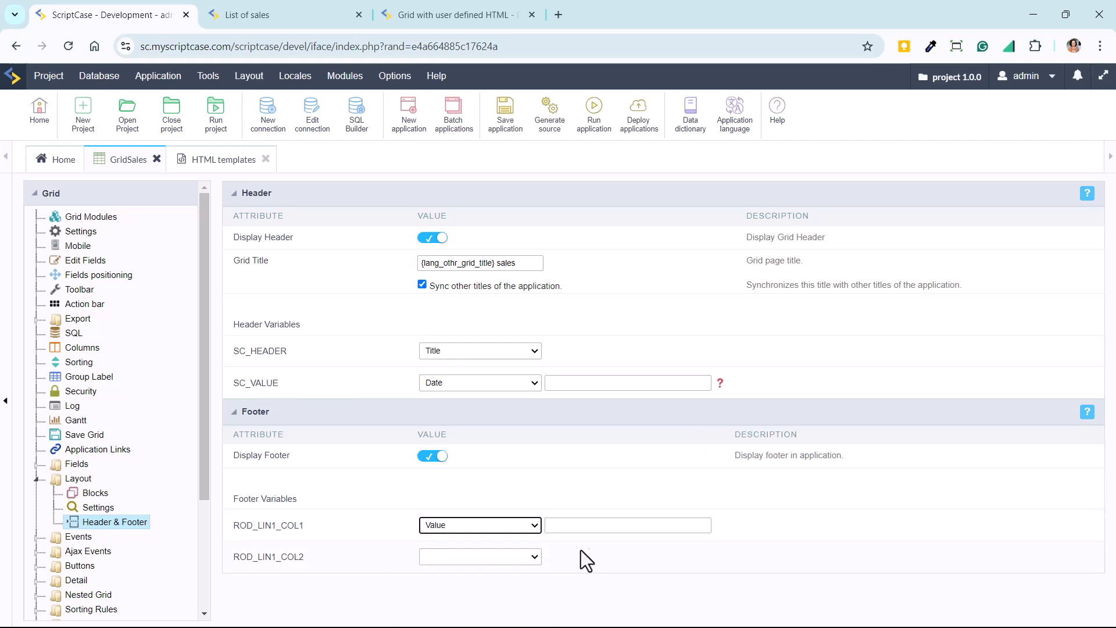
pyautogui.click(605, 526)
pyautogui.click(646, 552)
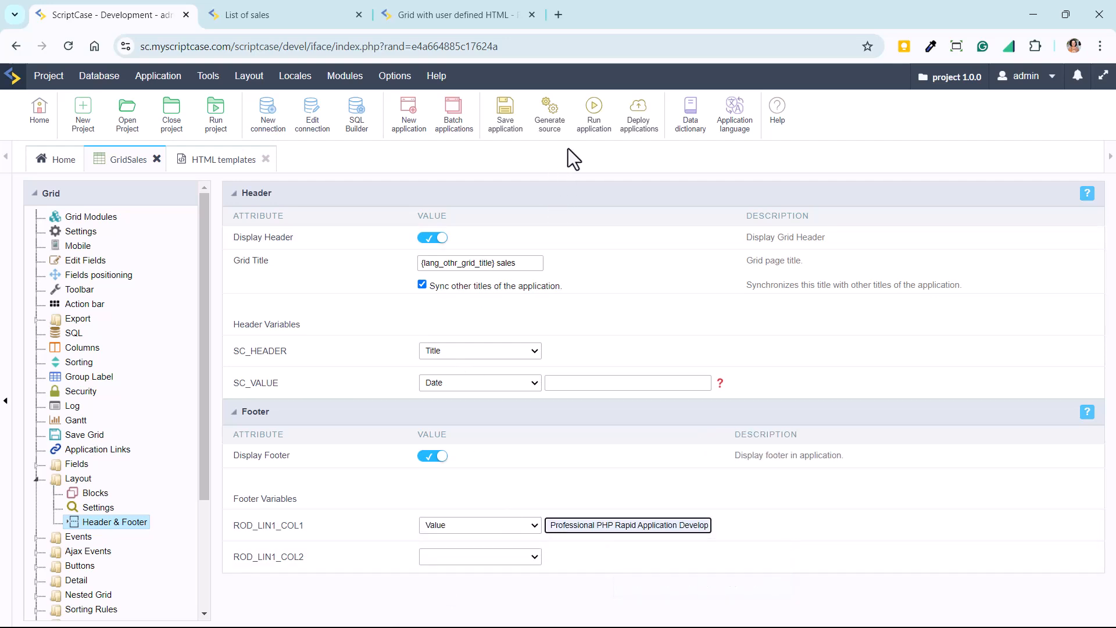
# - Try to run the GridSales application with the new footer
pyautogui.click(596, 119)
pyautogui.moveTo(395, 76)
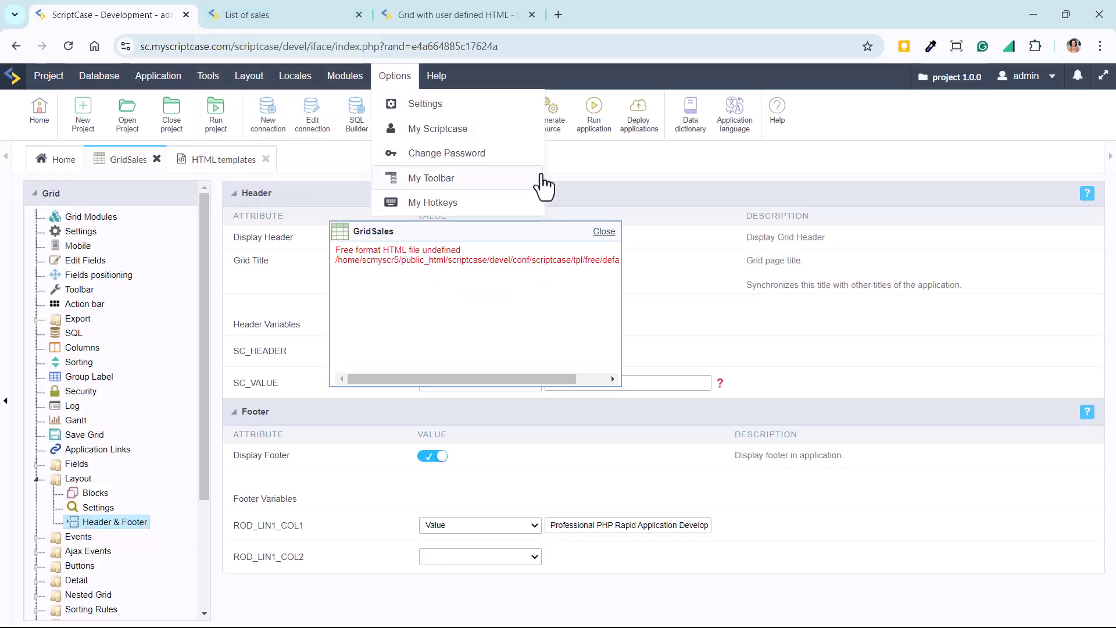
pyautogui.click(605, 232)
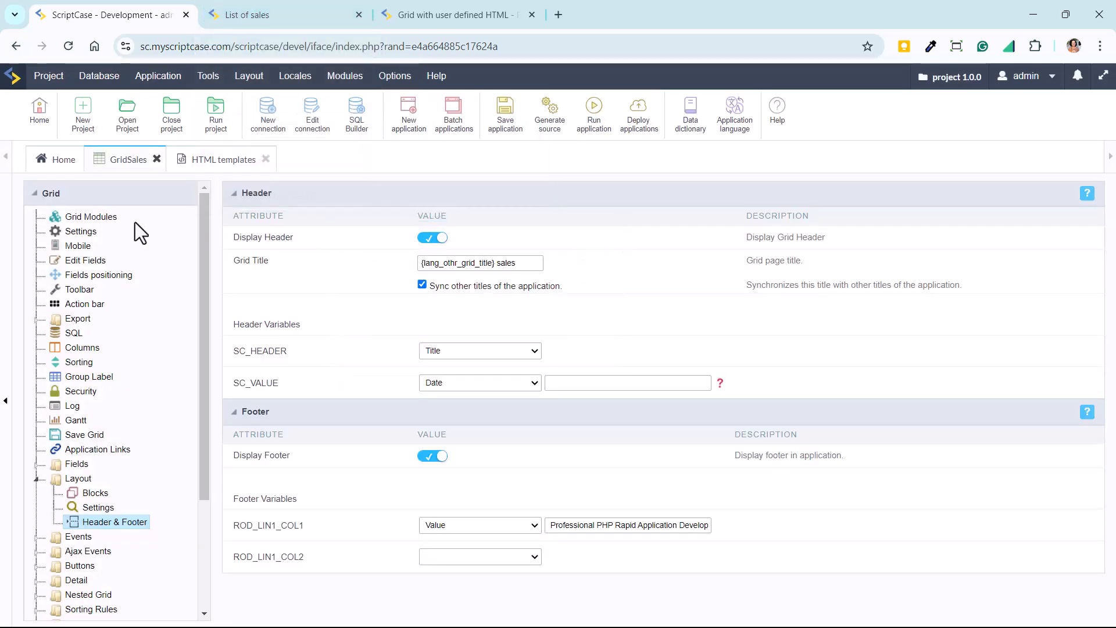
# - Set the grid's orientation to Horizontal in Grid Modules, then run GridSales and check the footer text below the list
pyautogui.click(113, 217)
pyautogui.click(622, 294)
pyautogui.click(571, 349)
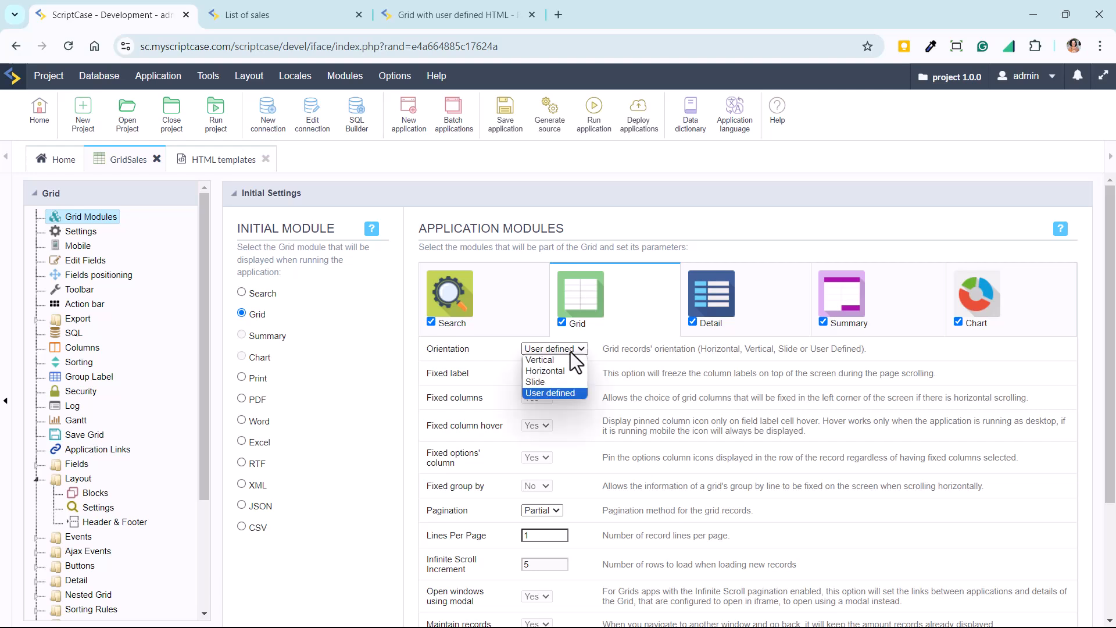
pyautogui.click(545, 371)
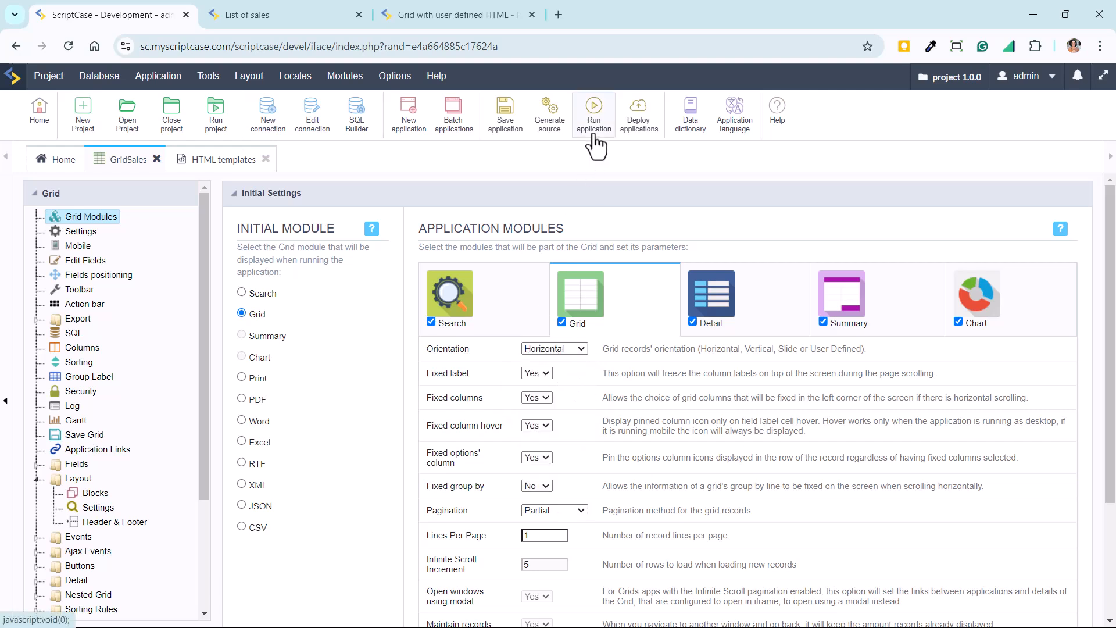
pyautogui.click(595, 139)
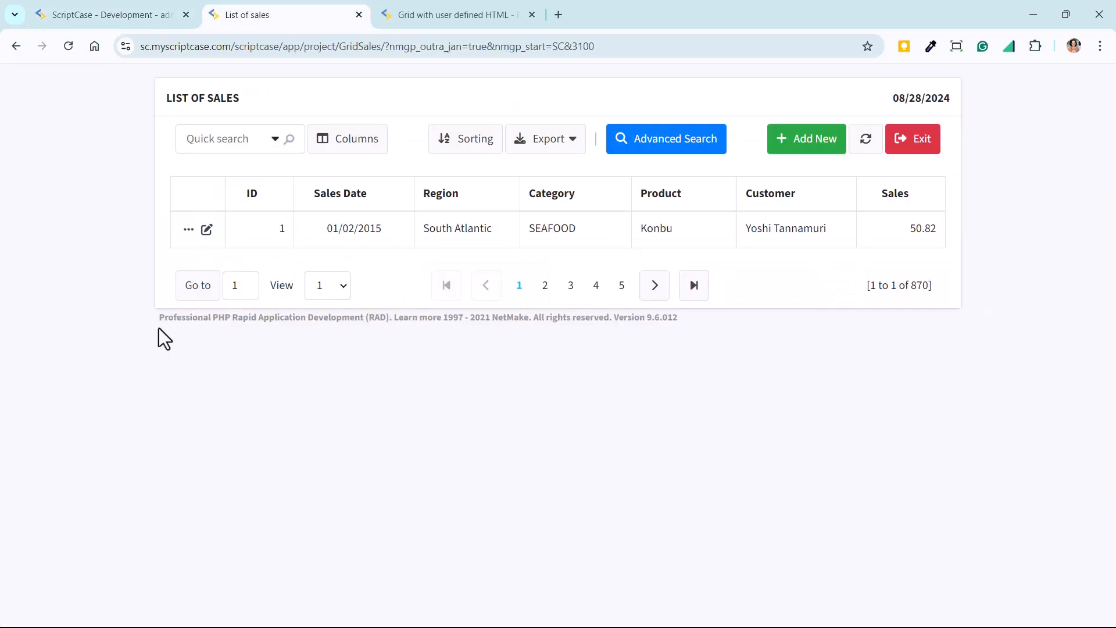
pyautogui.moveTo(514, 329); pyautogui.dragTo(668, 360)
pyautogui.click(118, 10)
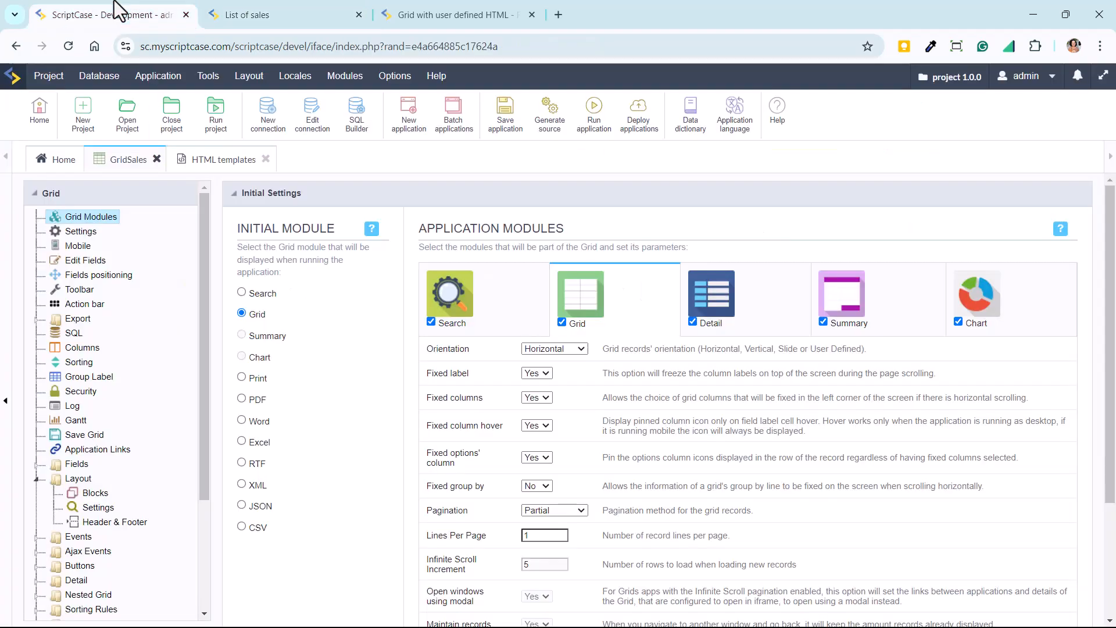
# - Set Lines Per Page to 5 and run GridSales to page through the list of sales
pyautogui.click(544, 535)
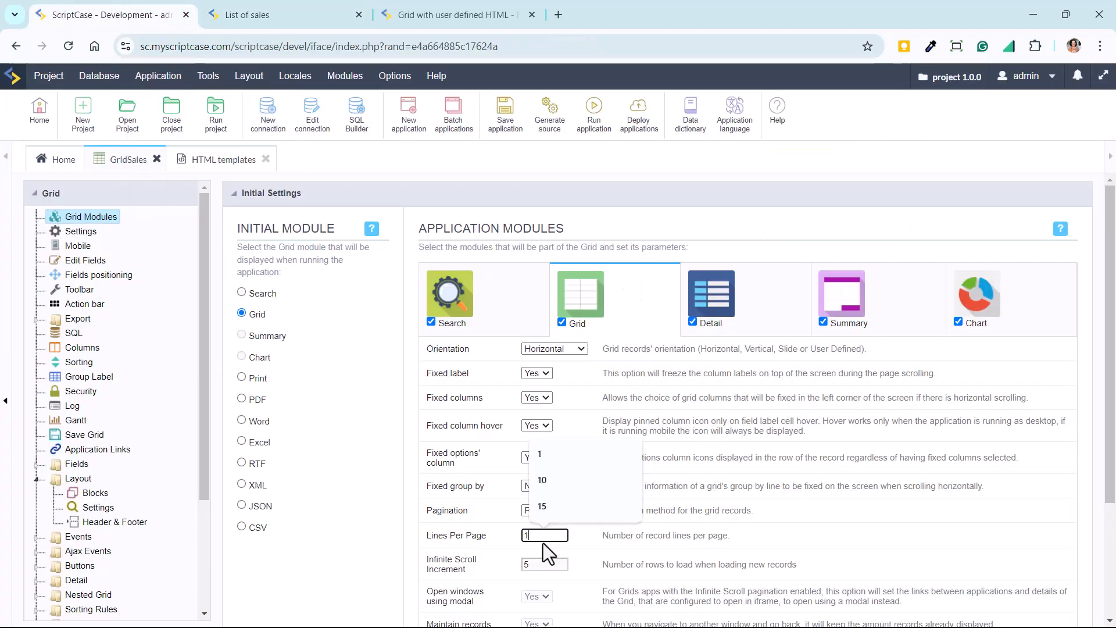
pyautogui.click(593, 125)
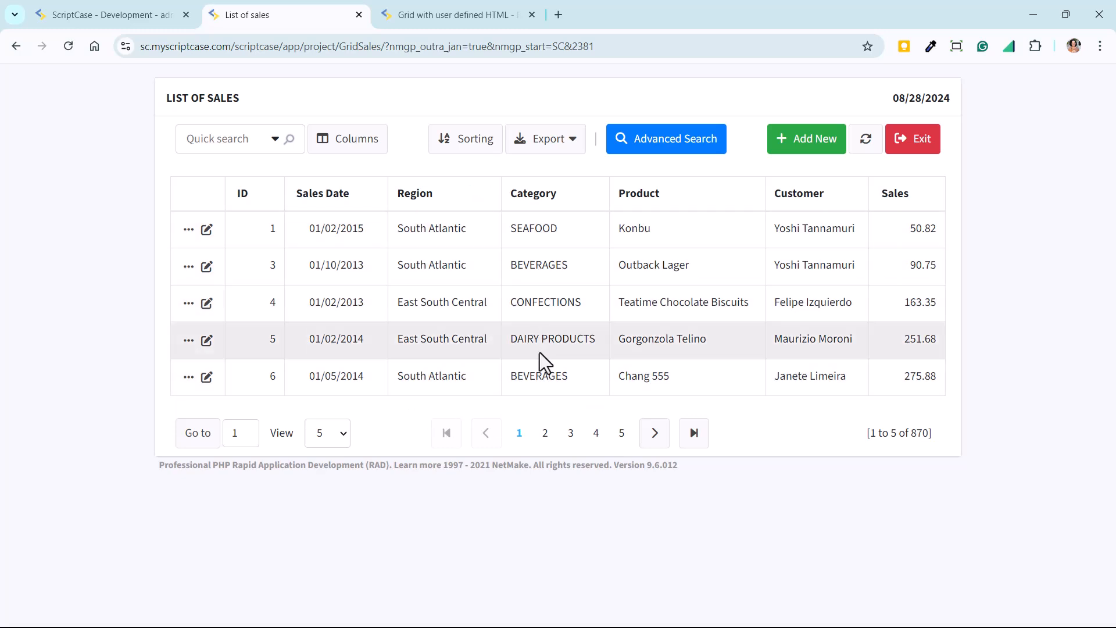
pyautogui.click(655, 434)
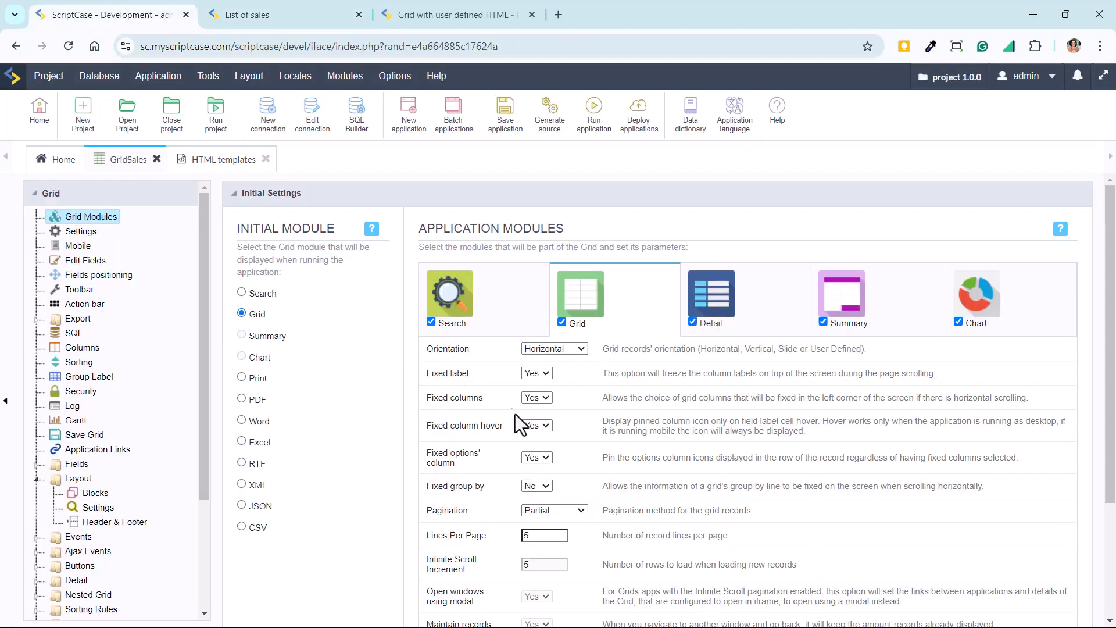
# - Examine the grid's Pagination options and the remaining settings down to Table Width Unit
pyautogui.scroll(-1, 530, 430)
pyautogui.click(541, 439)
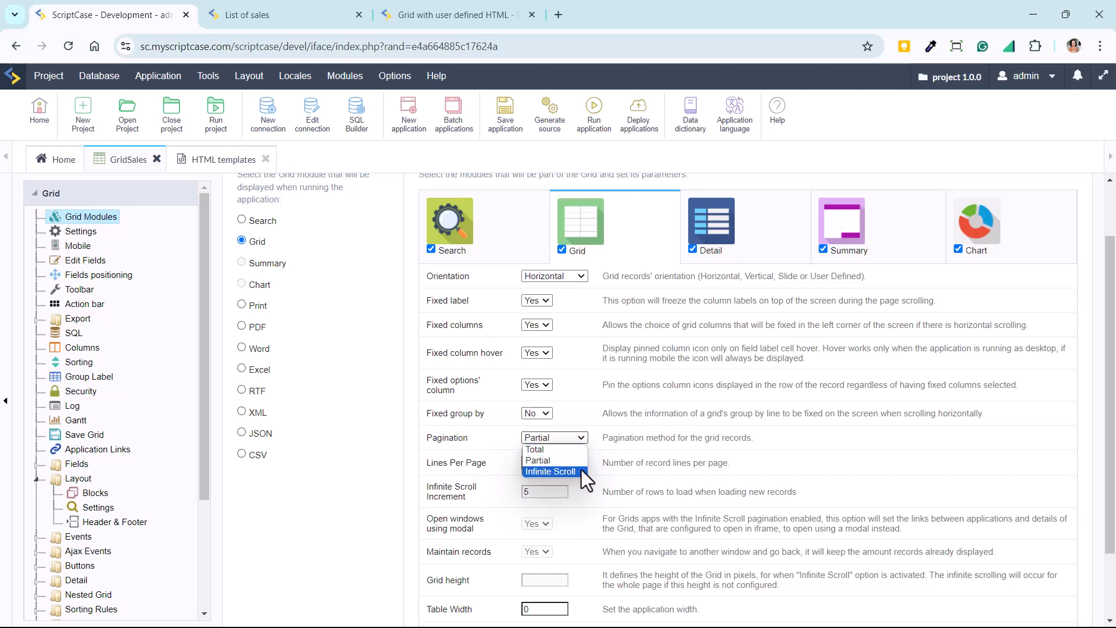
pyautogui.click(615, 449)
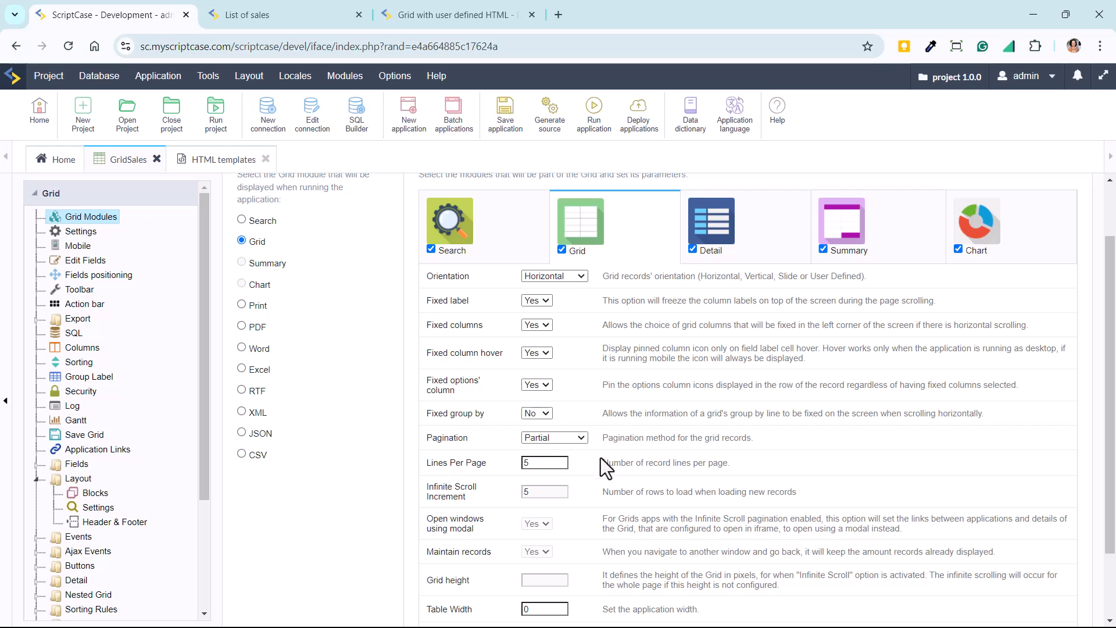
pyautogui.scroll(-1, 569, 495)
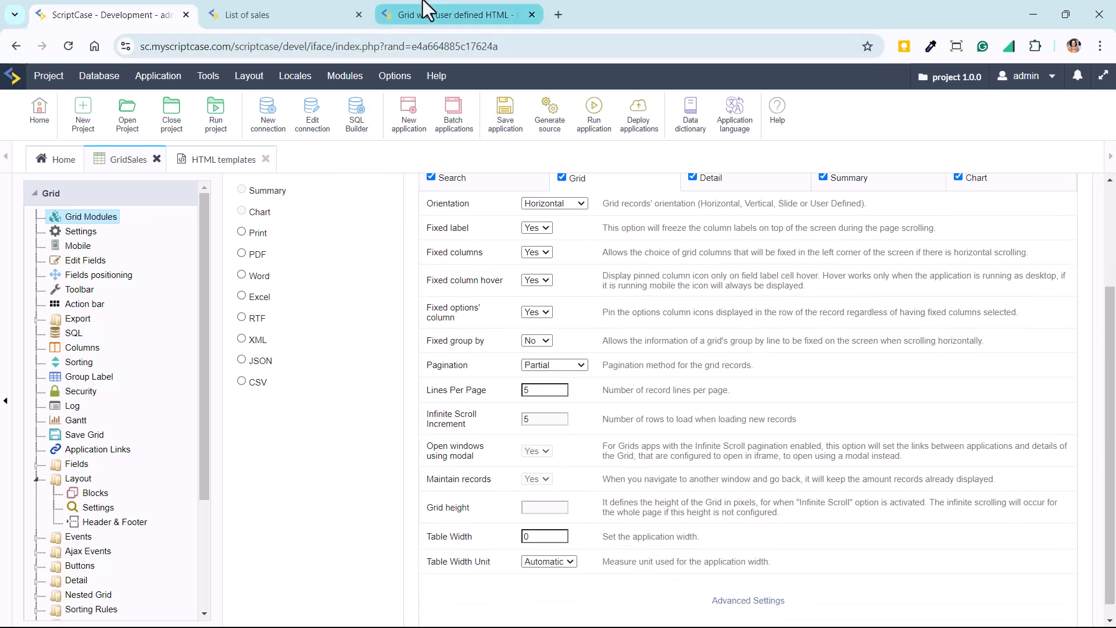
# - Switch to the ScriptCase samples site, open the Infinite scroll report under Reports navigation and look through its records
pyautogui.click(453, 14)
pyautogui.click(148, 192)
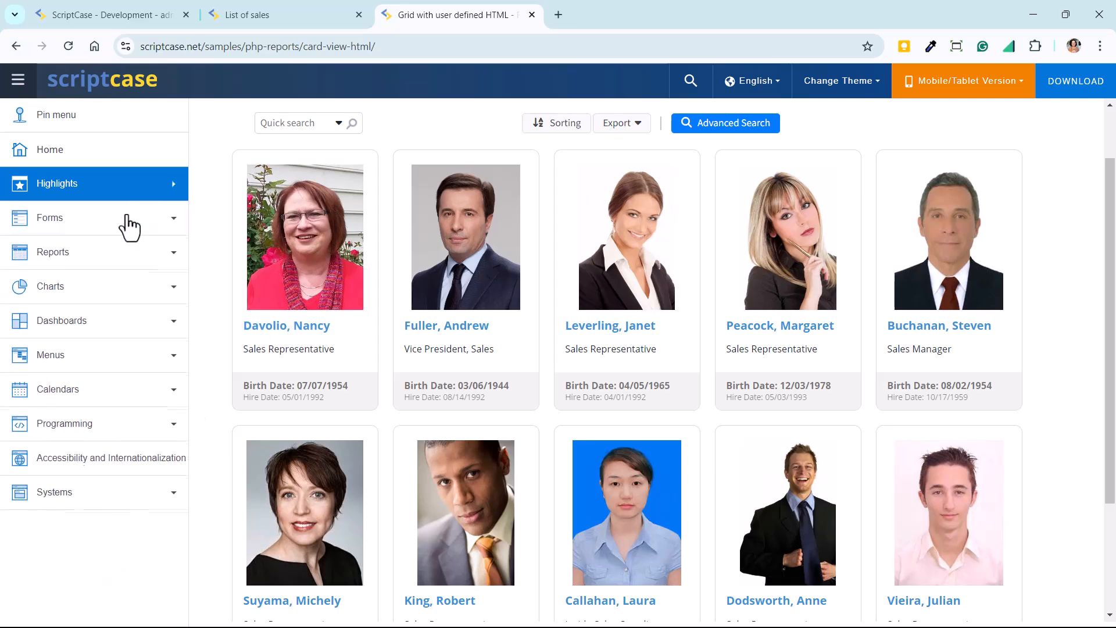
pyautogui.click(81, 252)
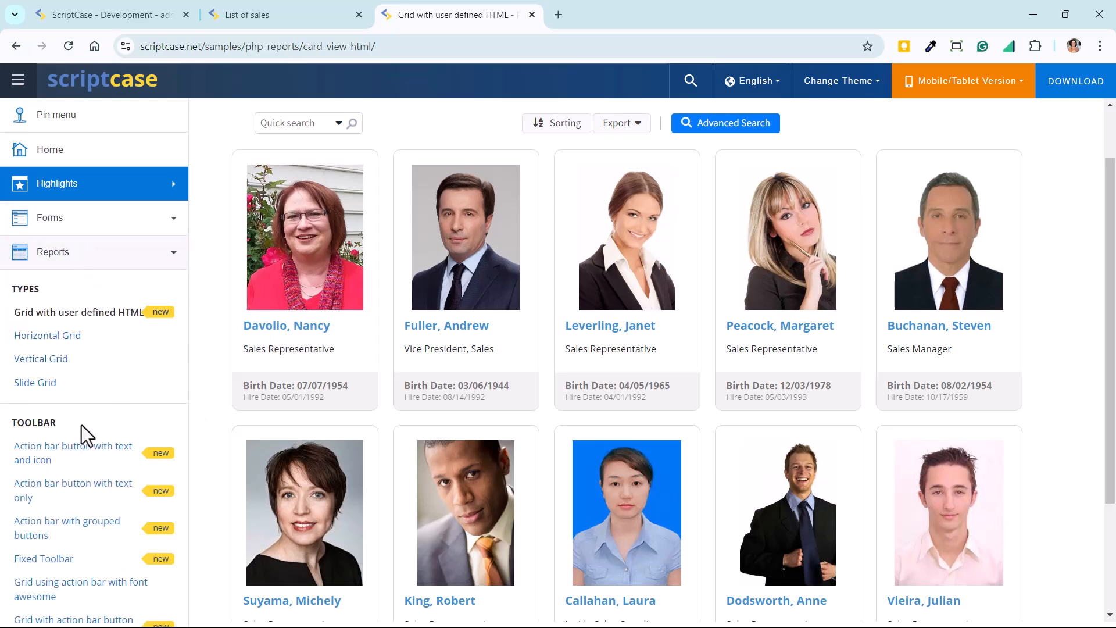
pyautogui.scroll(-10, 17, 378)
pyautogui.scroll(-11, 90, 424)
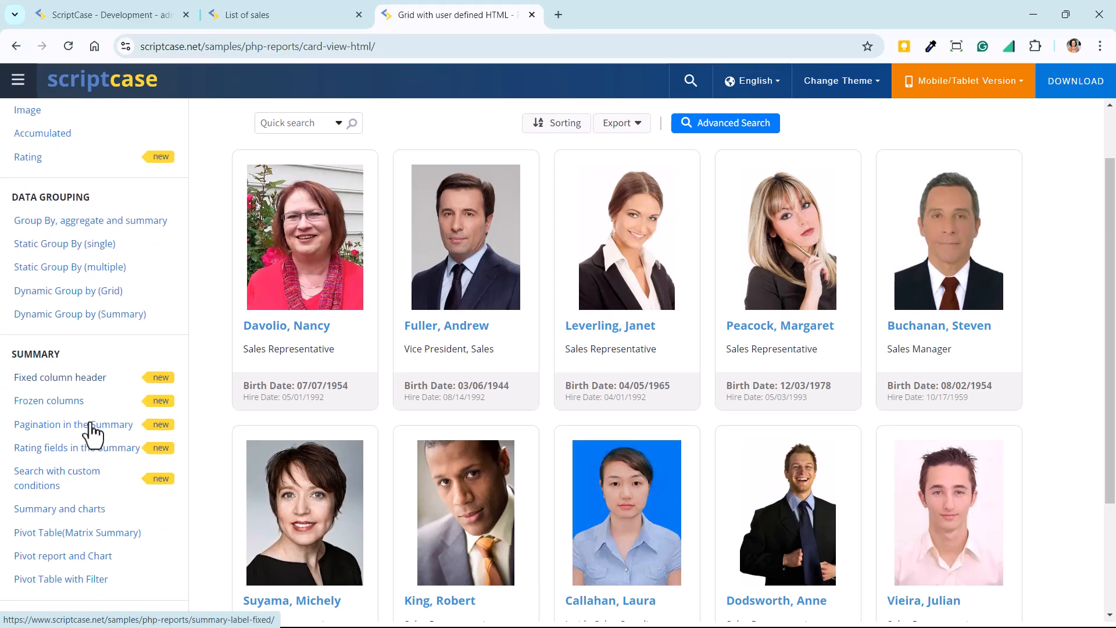
pyautogui.scroll(-9, 90, 444)
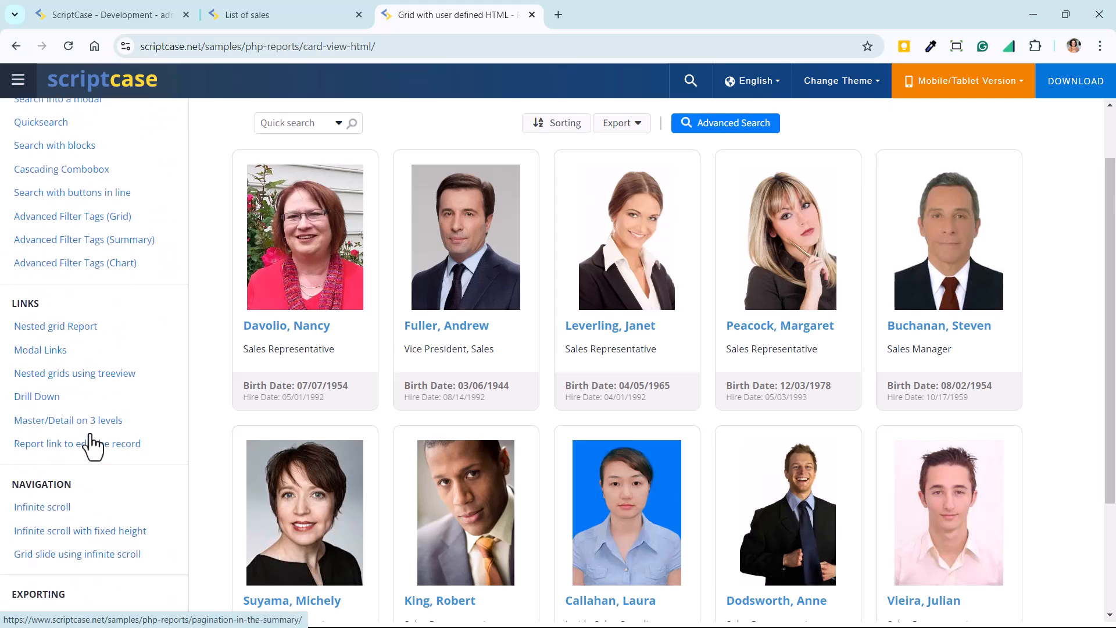
pyautogui.click(41, 290)
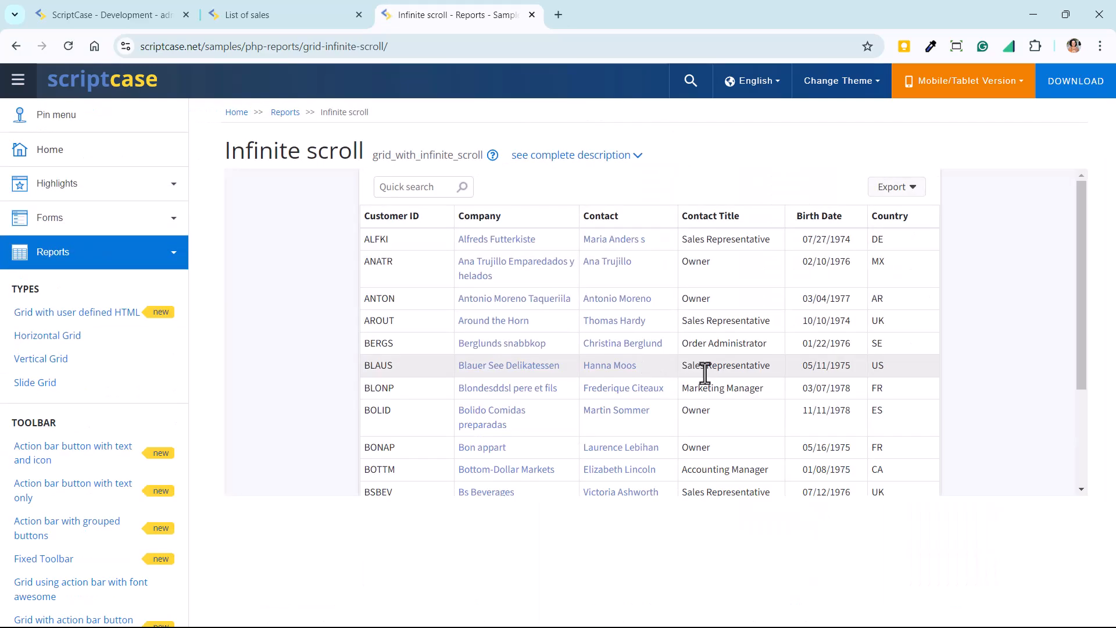
pyautogui.scroll(-4, 706, 374)
pyautogui.scroll(-1, 728, 396)
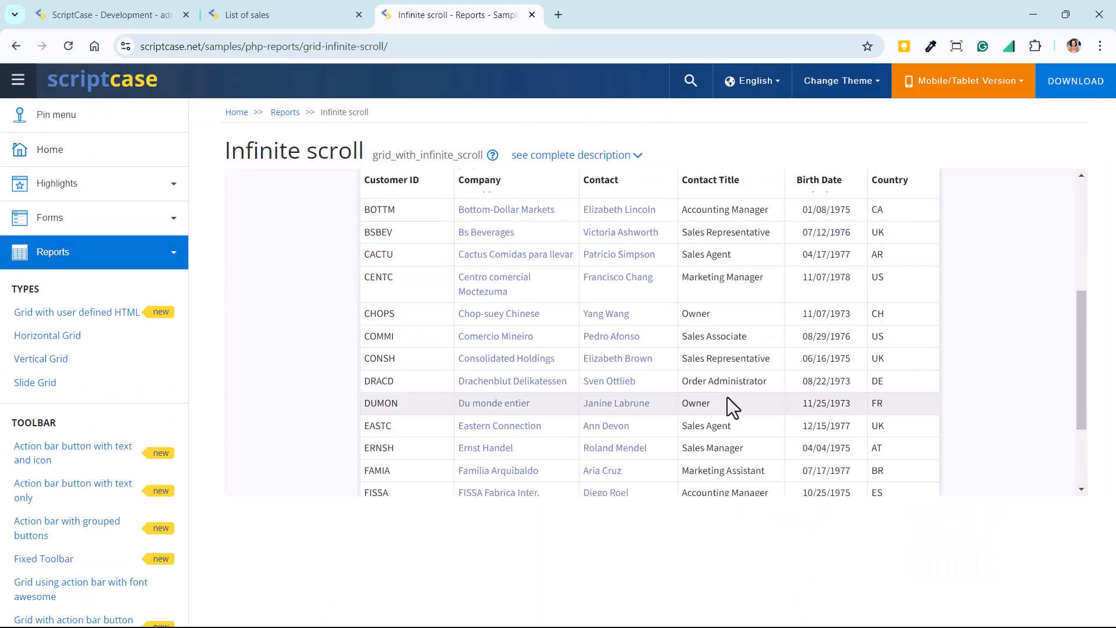
pyautogui.scroll(-3, 730, 401)
# - Open the Infinite scroll with fixed height sample report and look through its records
pyautogui.scroll(-20, 92, 384)
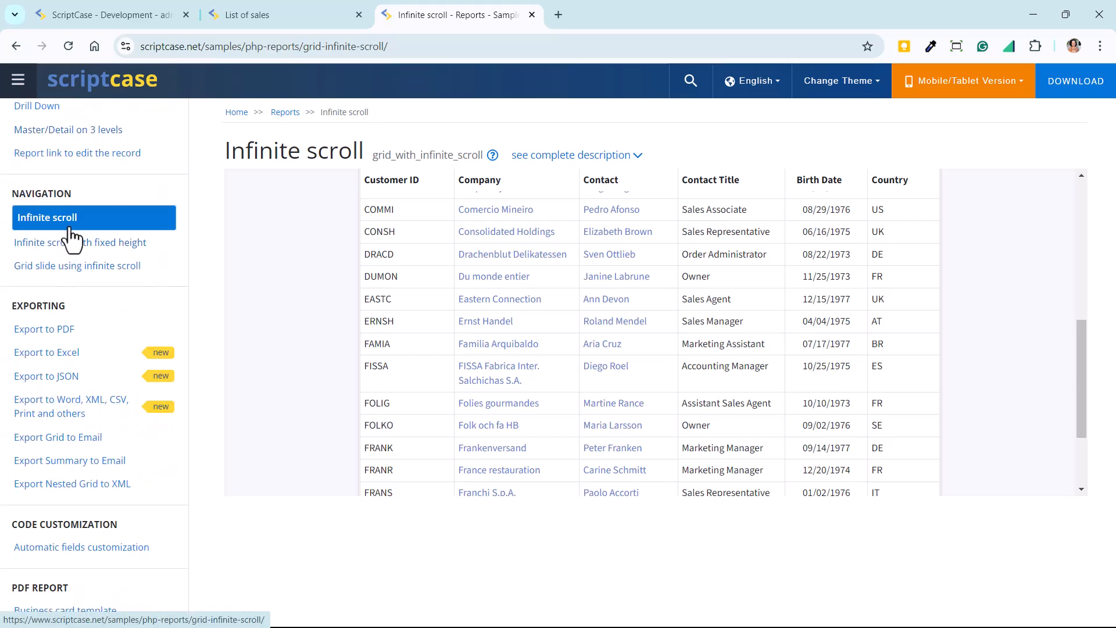
pyautogui.click(85, 244)
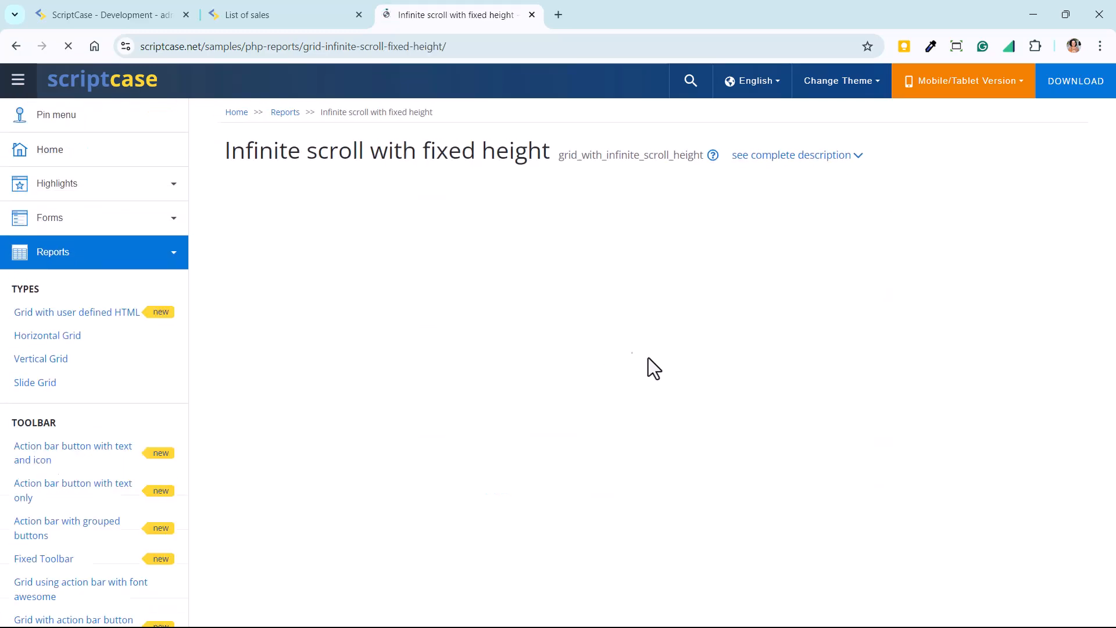
pyautogui.scroll(-1, 737, 407)
pyautogui.scroll(-2, 666, 358)
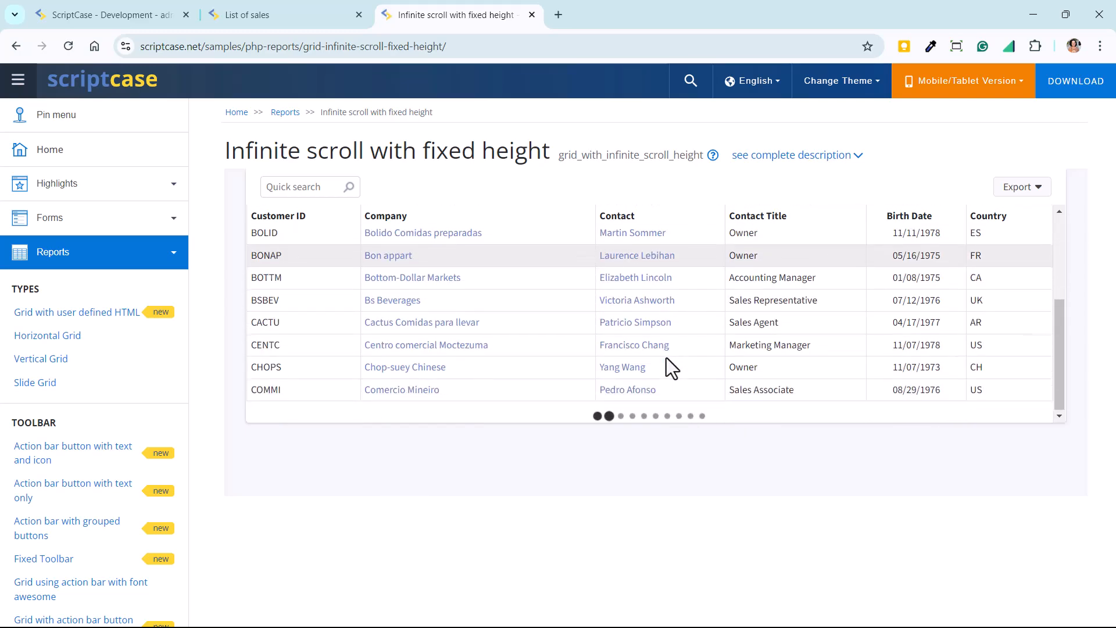
# - Open the Grid slide using infinite scroll sample report and look through its records
pyautogui.scroll(-10, 141, 351)
pyautogui.scroll(-10, 142, 350)
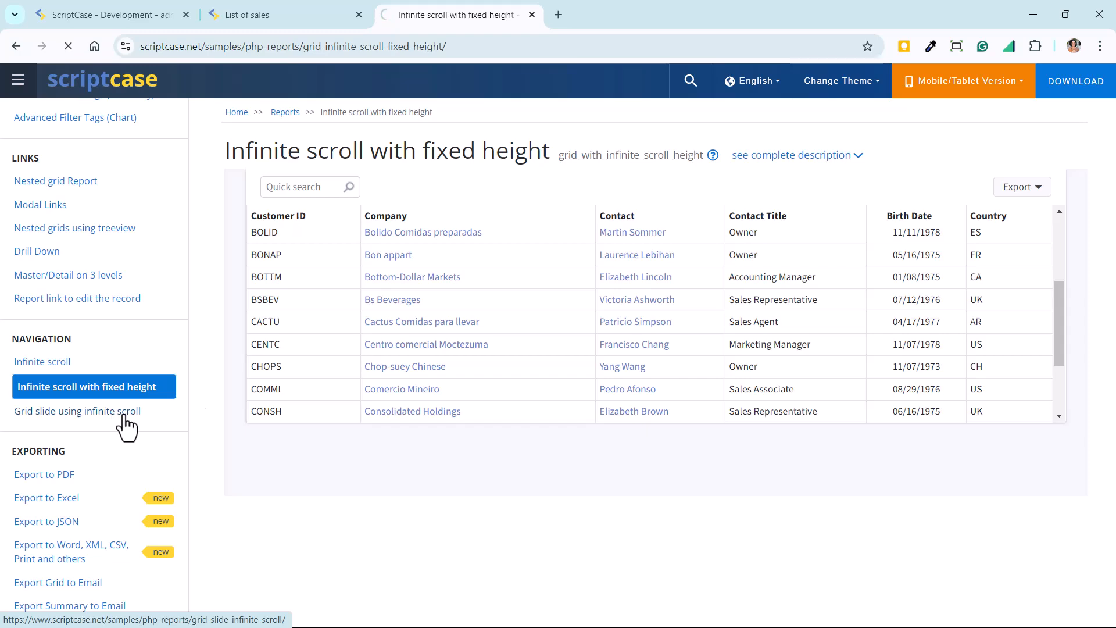
pyautogui.scroll(-5, 738, 346)
pyautogui.scroll(-3, 738, 346)
# - Return to the ScriptCase development page and review the Pagination choices for GridSales without changing the selection
pyautogui.click(130, 14)
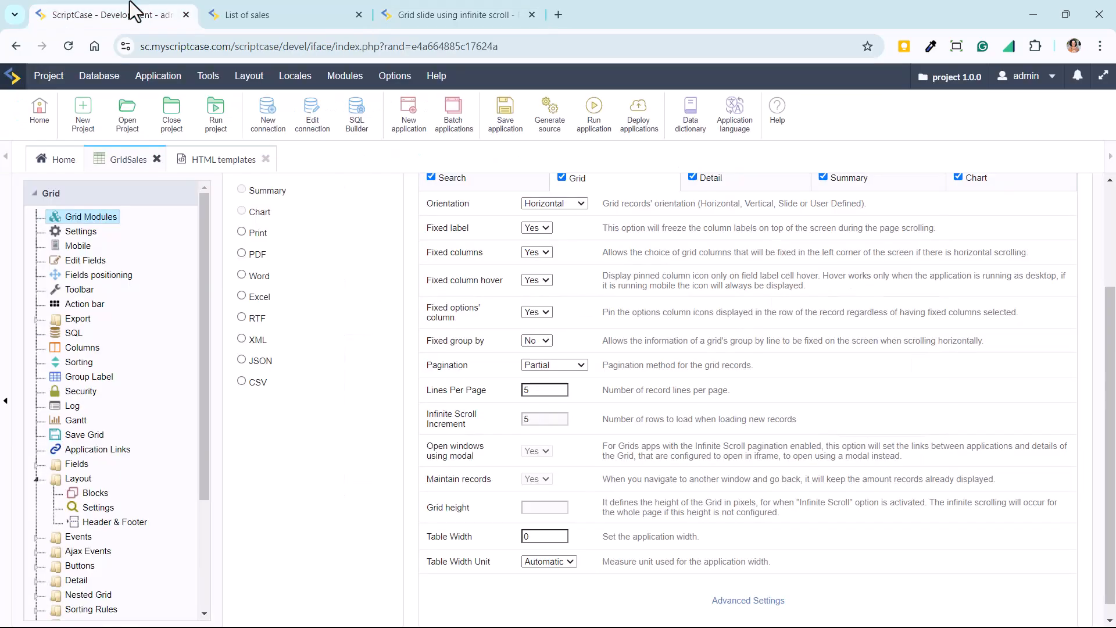
pyautogui.click(550, 366)
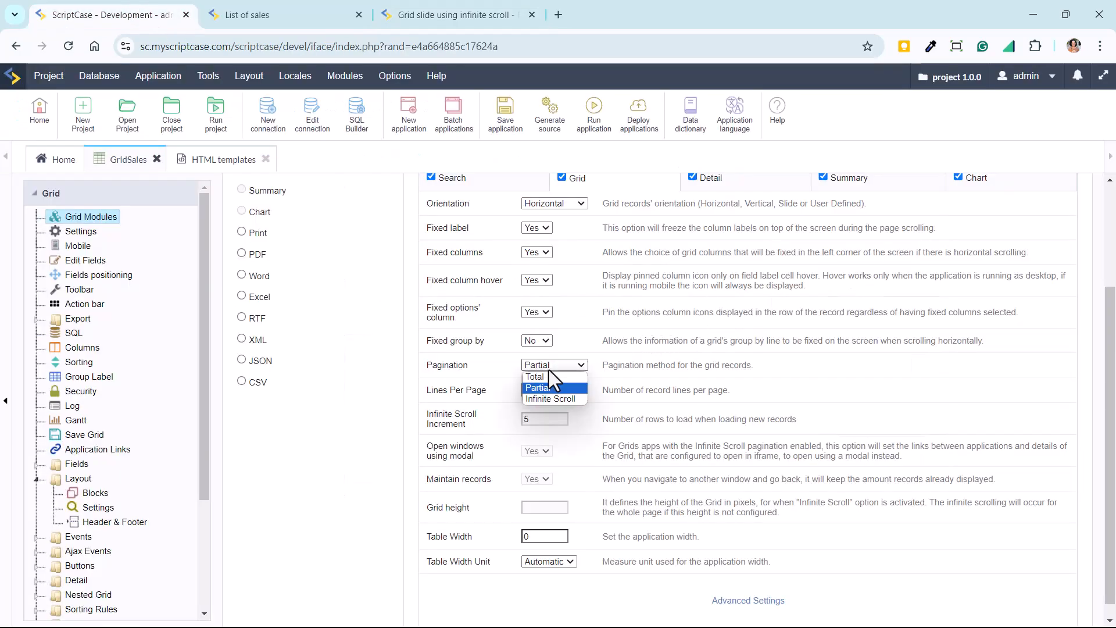
pyautogui.click(651, 361)
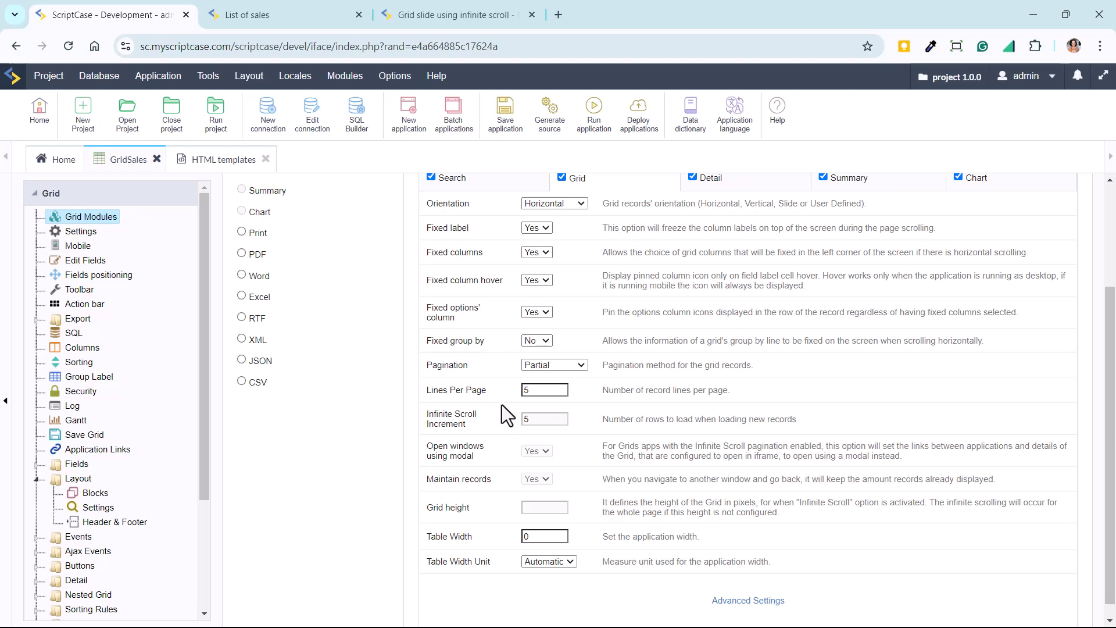
# - Review the settings of the Detail, Chart and Summary modules in the GridSales application modules
pyautogui.scroll(1, 497, 351)
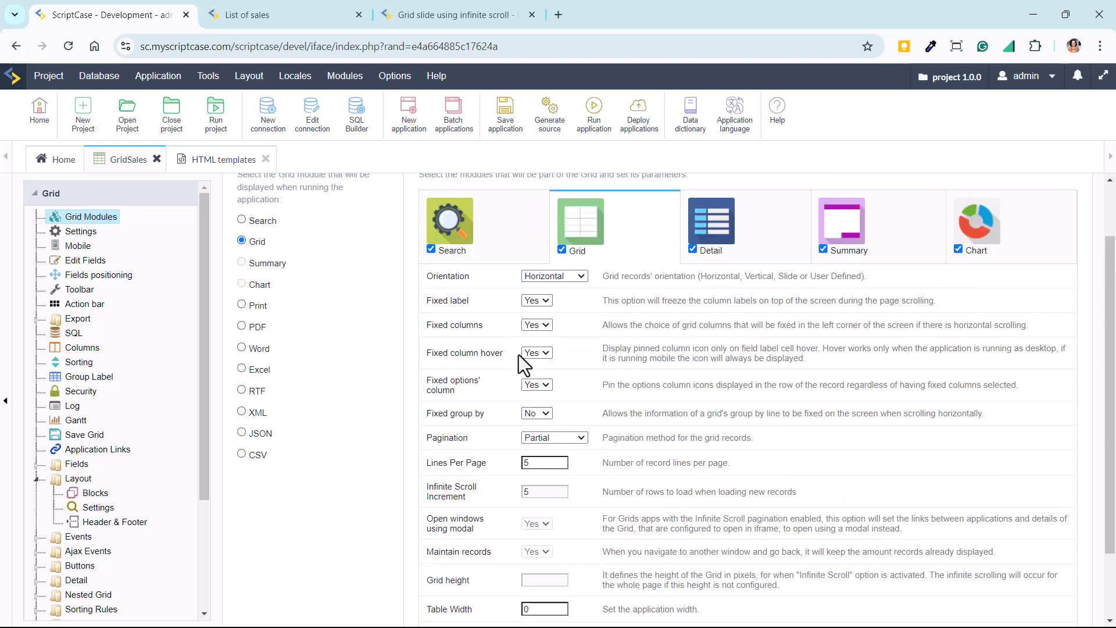
pyautogui.scroll(1, 619, 406)
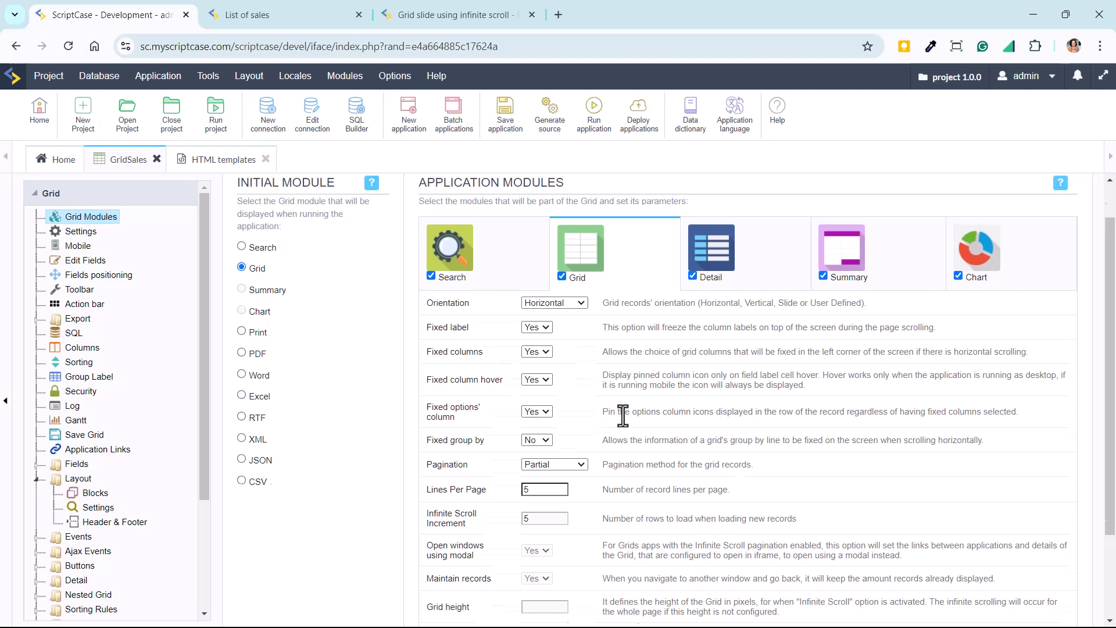
pyautogui.click(733, 317)
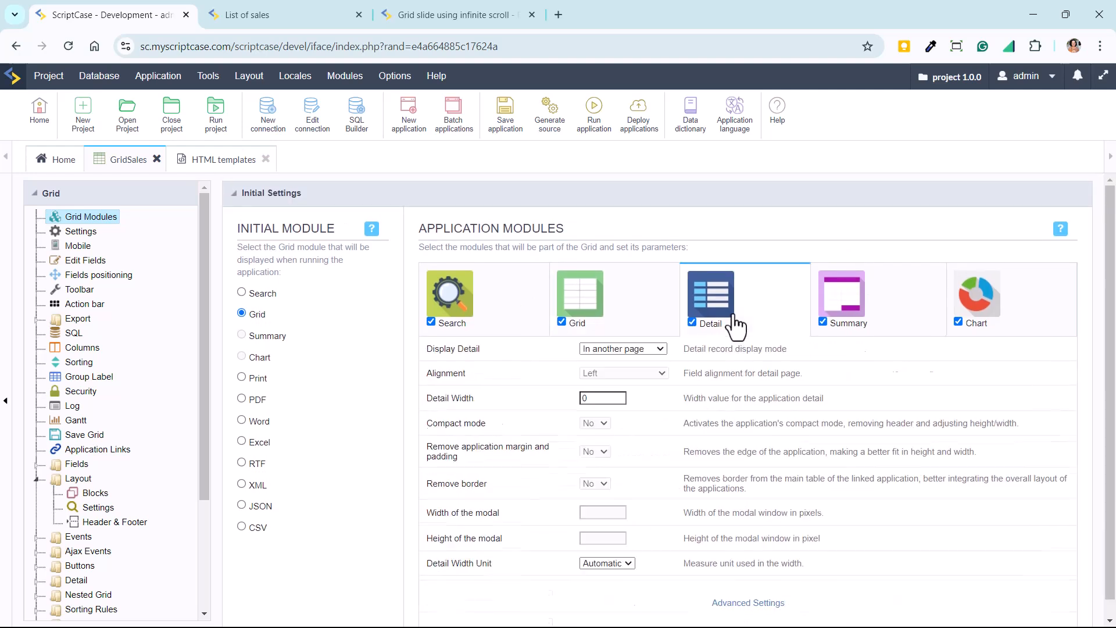
pyautogui.click(903, 329)
pyautogui.click(1037, 309)
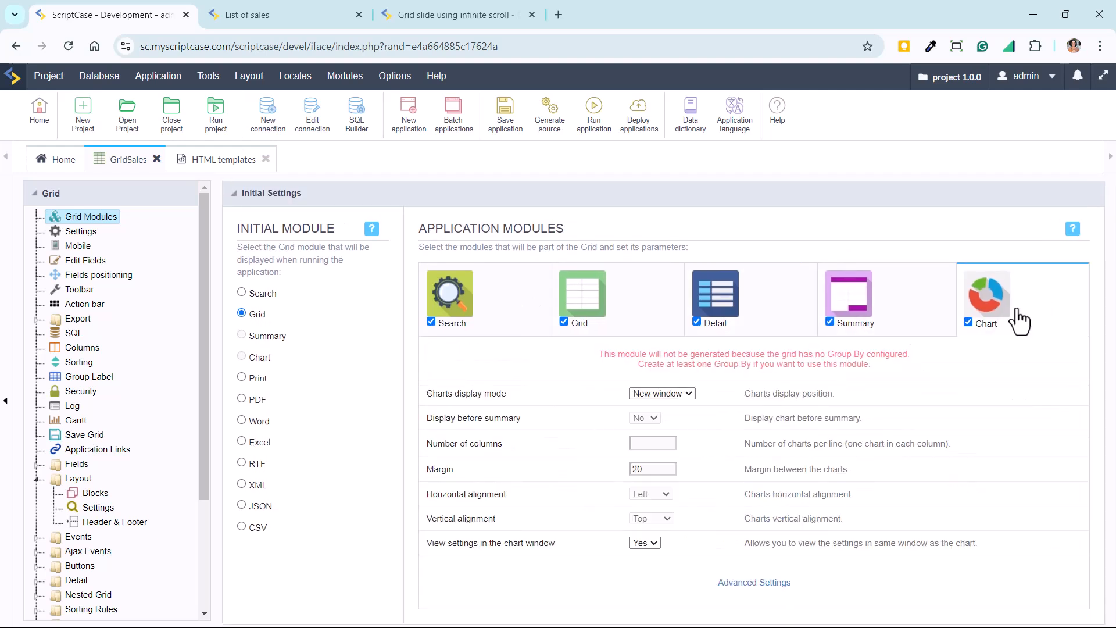
pyautogui.click(774, 326)
pyautogui.click(901, 331)
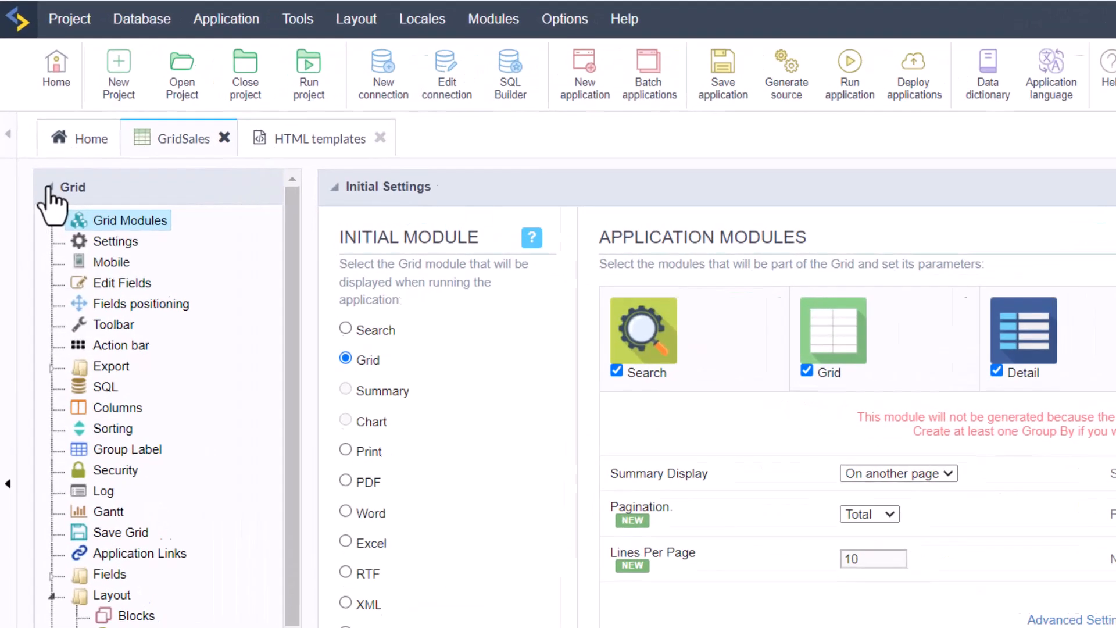
# - Collapse the Grid settings group and open the Header & Footer settings of the Summary layout
pyautogui.click(44, 195)
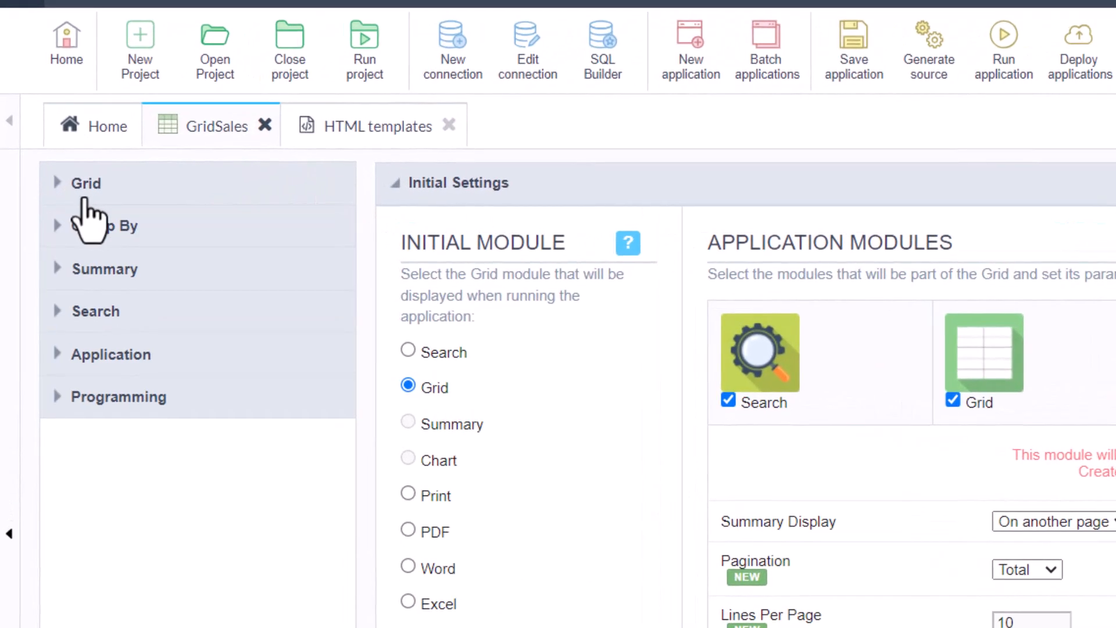
pyautogui.click(162, 273)
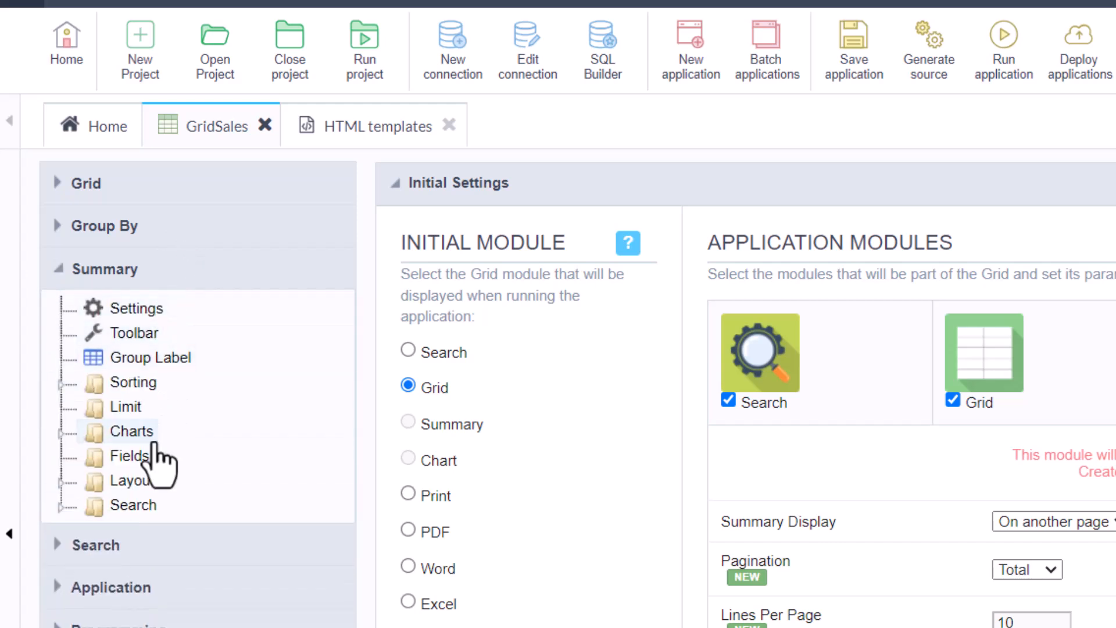
pyautogui.click(132, 480)
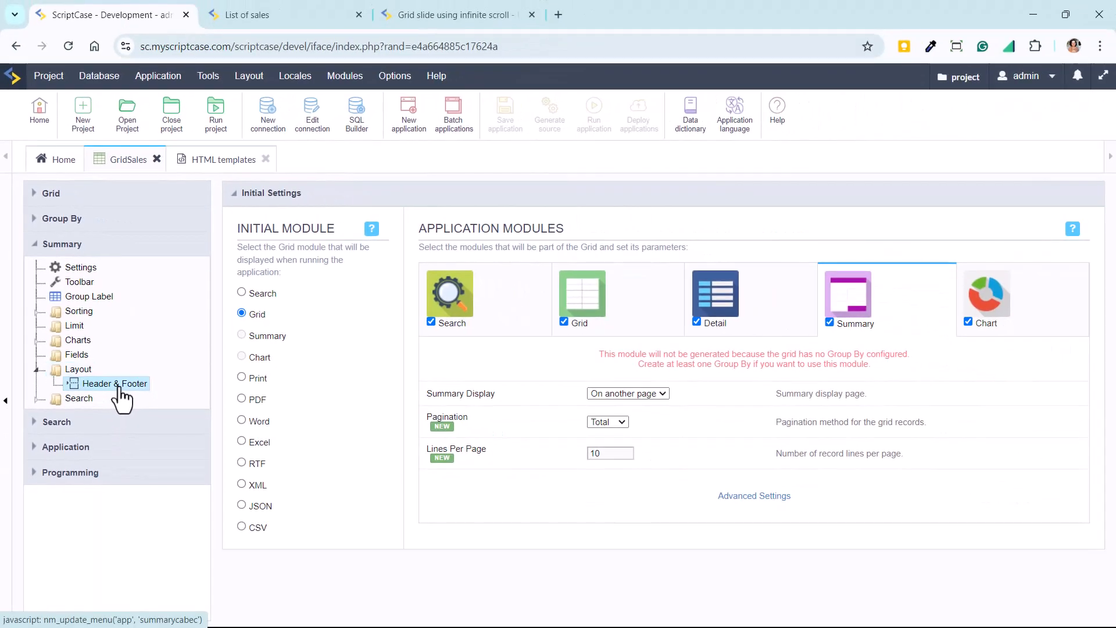
pyautogui.click(120, 385)
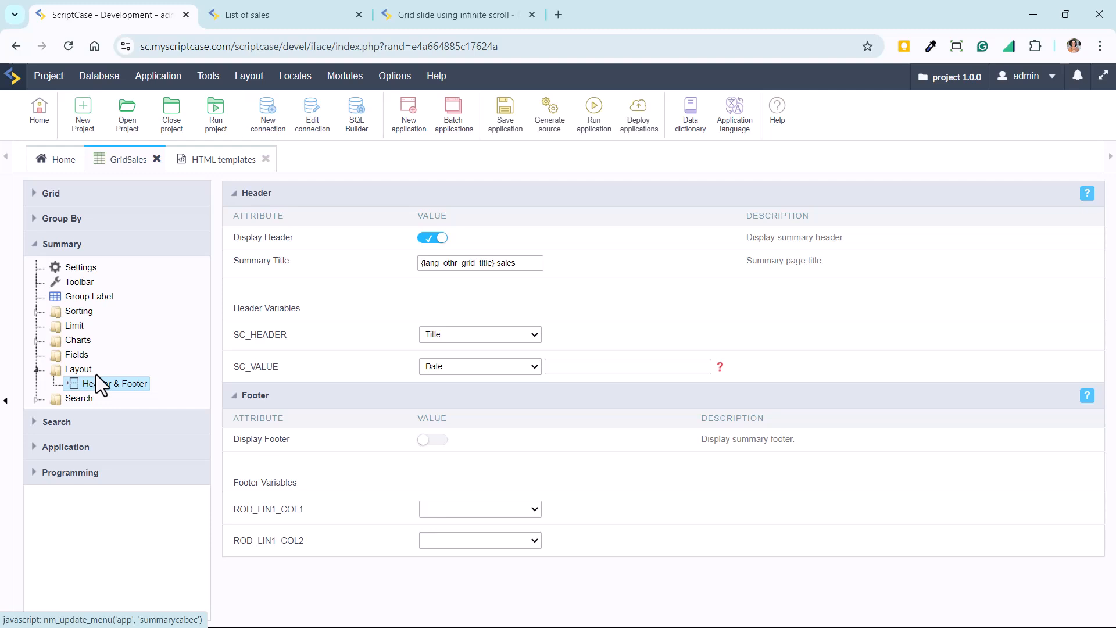
# - Open the Summary's chart settings and examine the options down to chart size and values sorting
pyautogui.click(79, 341)
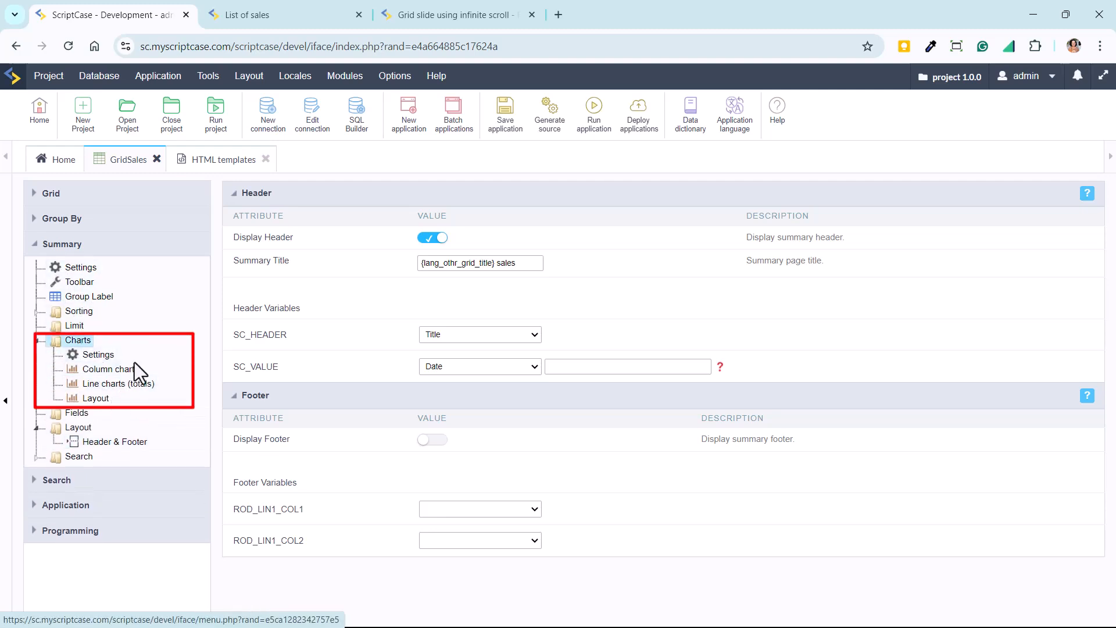
pyautogui.click(94, 355)
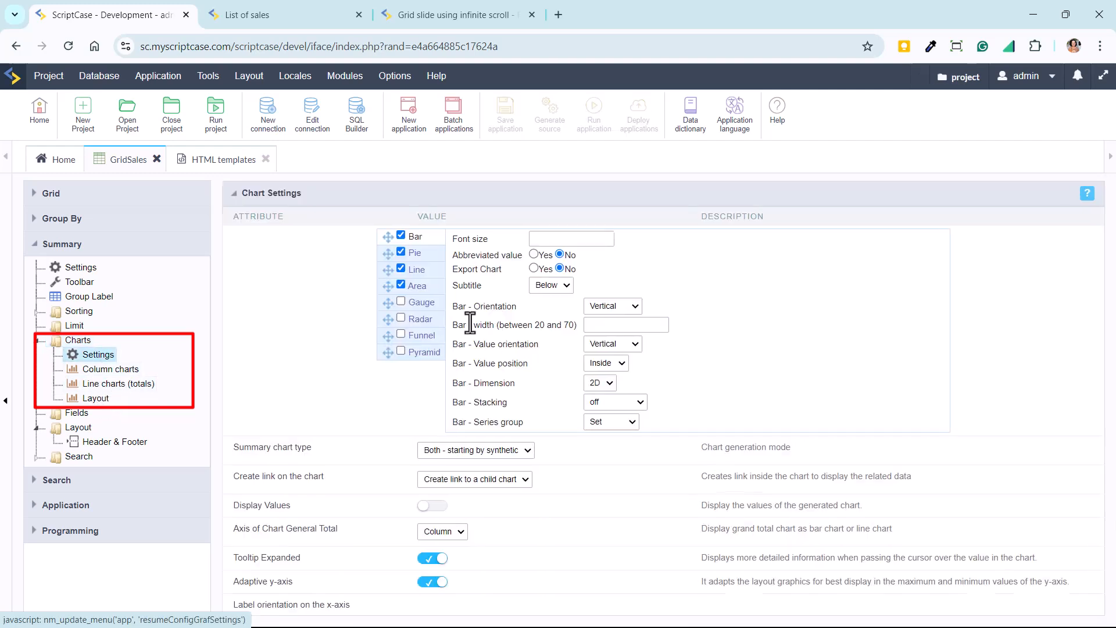
pyautogui.scroll(-3, 473, 393)
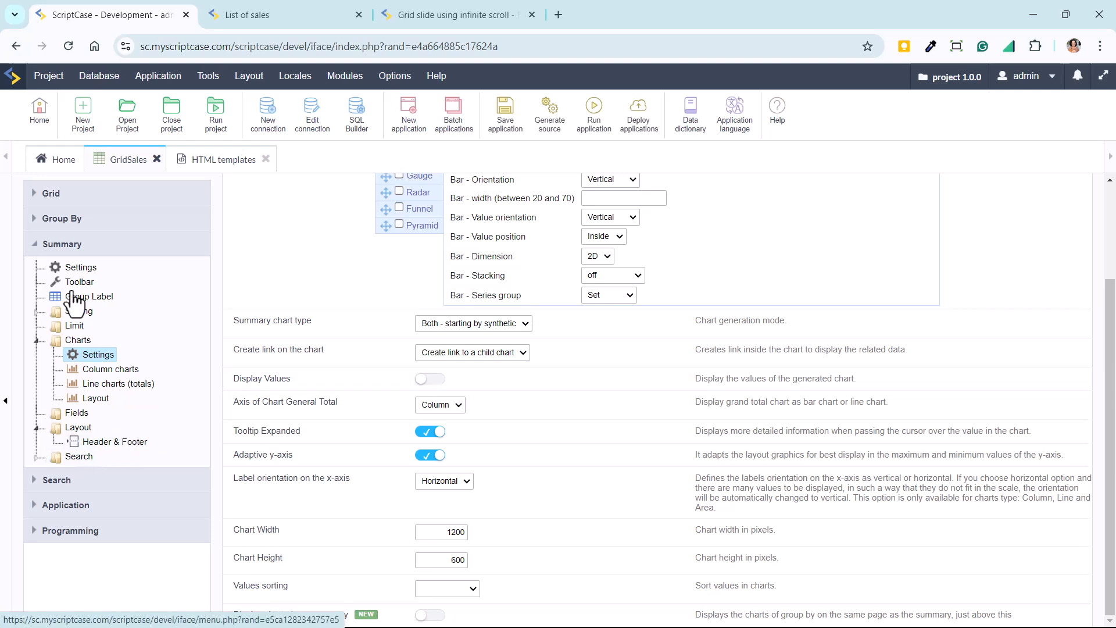
# - Open the general Settings page of the Grid group in GridSales
pyautogui.click(47, 193)
pyautogui.click(87, 233)
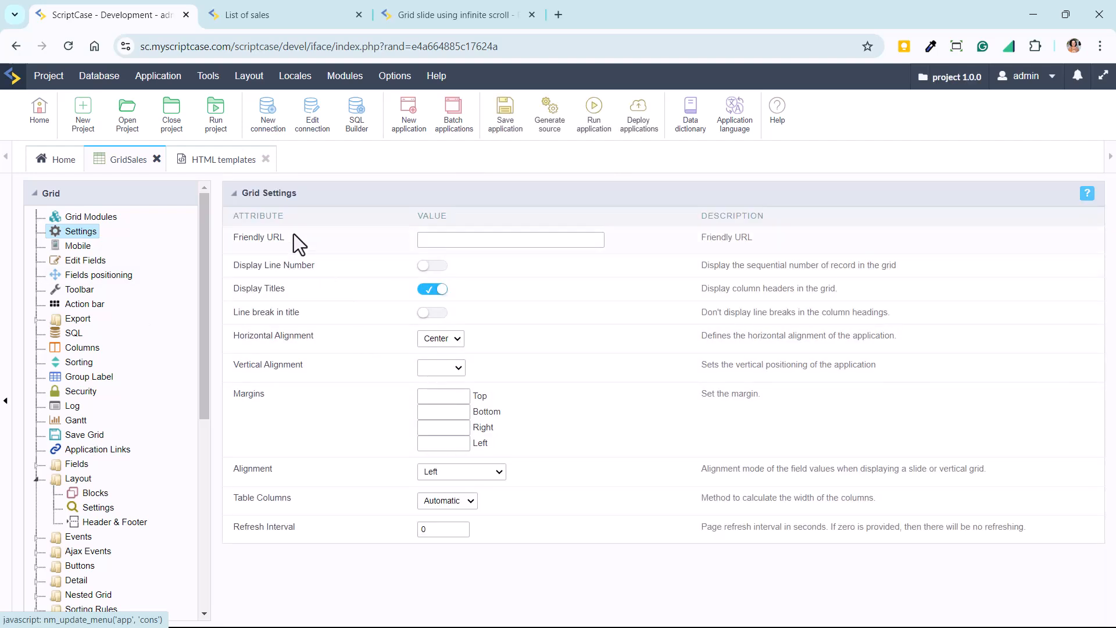